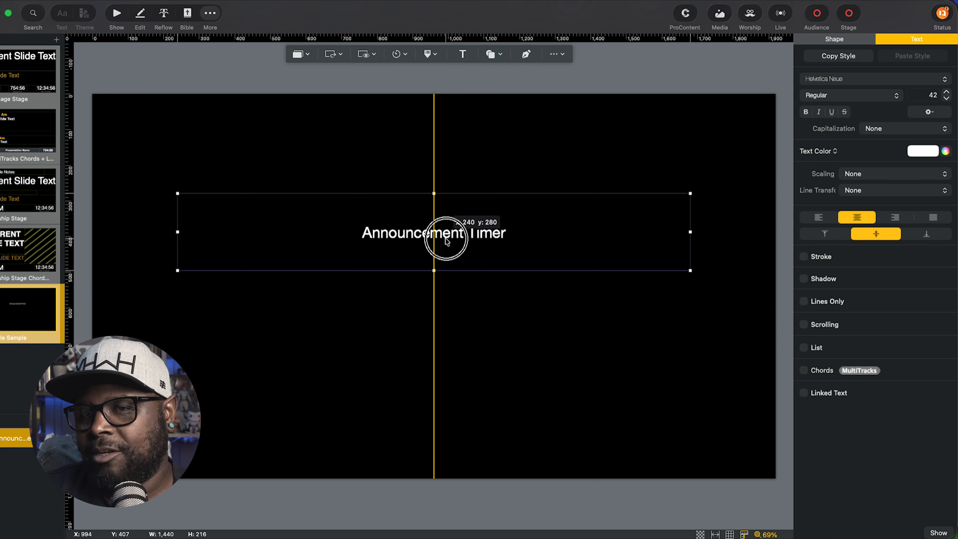
Add a new text box and place it beneath the Announcement Timer label.
click(464, 54)
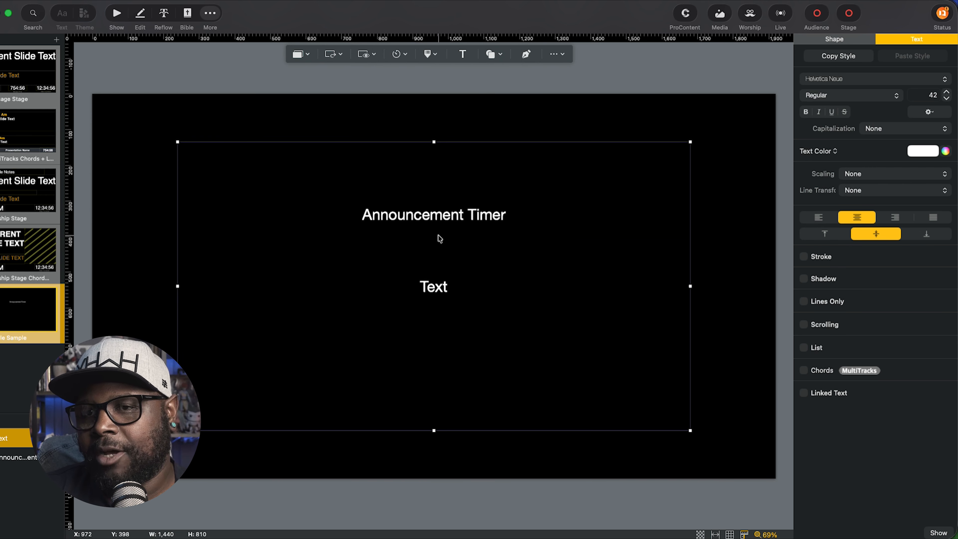
drag(434, 141, 430, 331)
drag(432, 396, 429, 295)
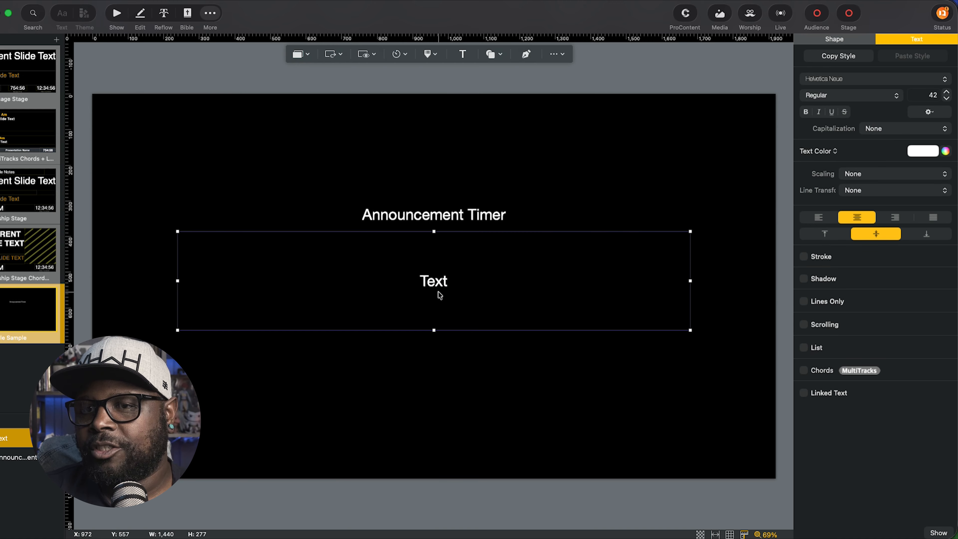
Set the new text box's font size to 150.
double_click(931, 95)
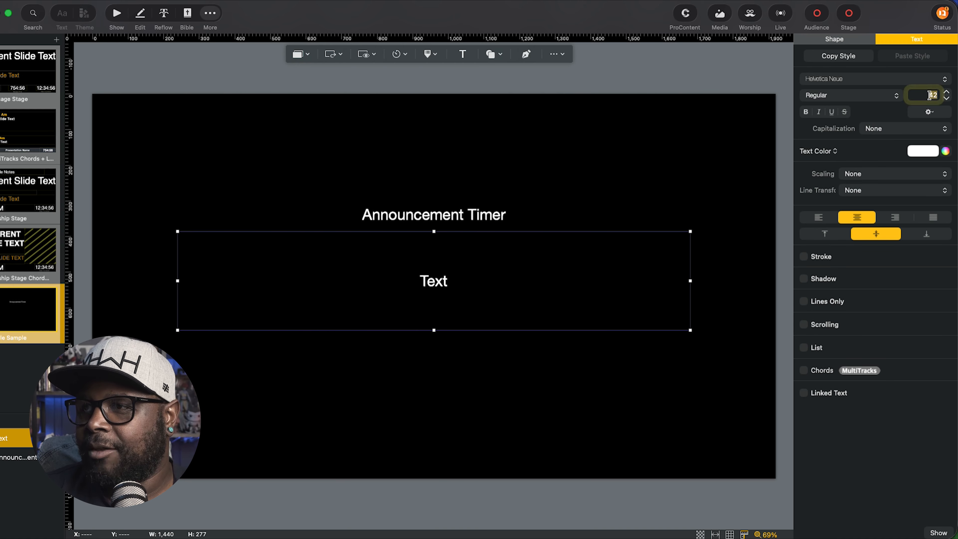
text(150)
key(Return)
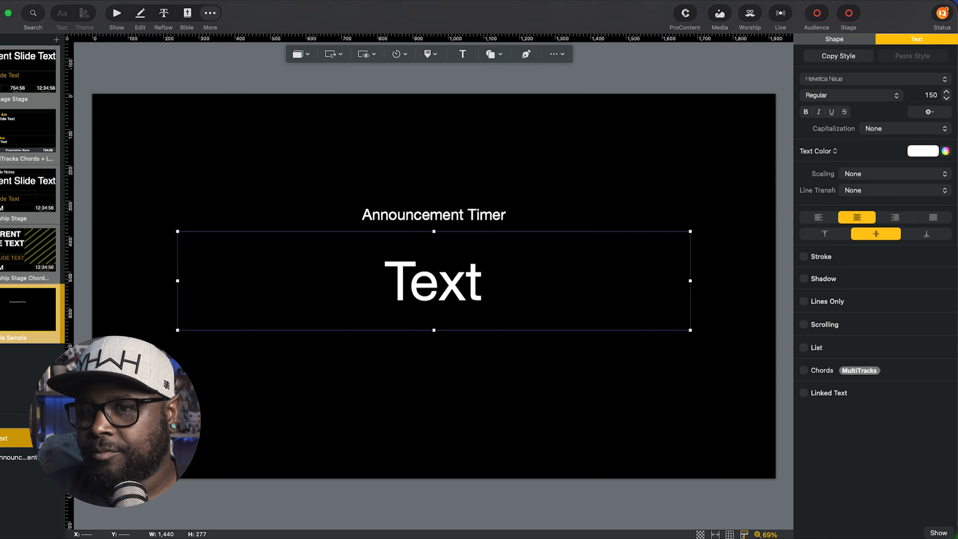
click(672, 86)
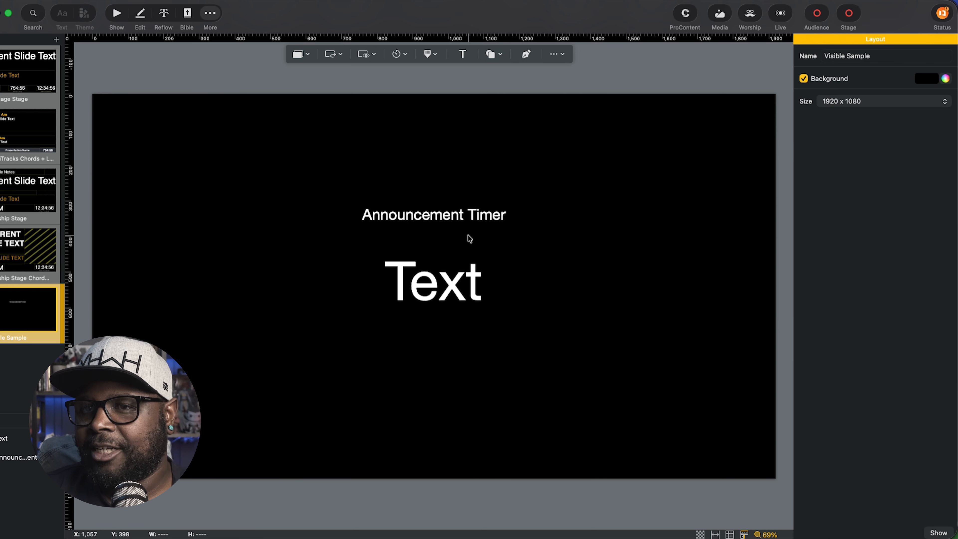
click(417, 215)
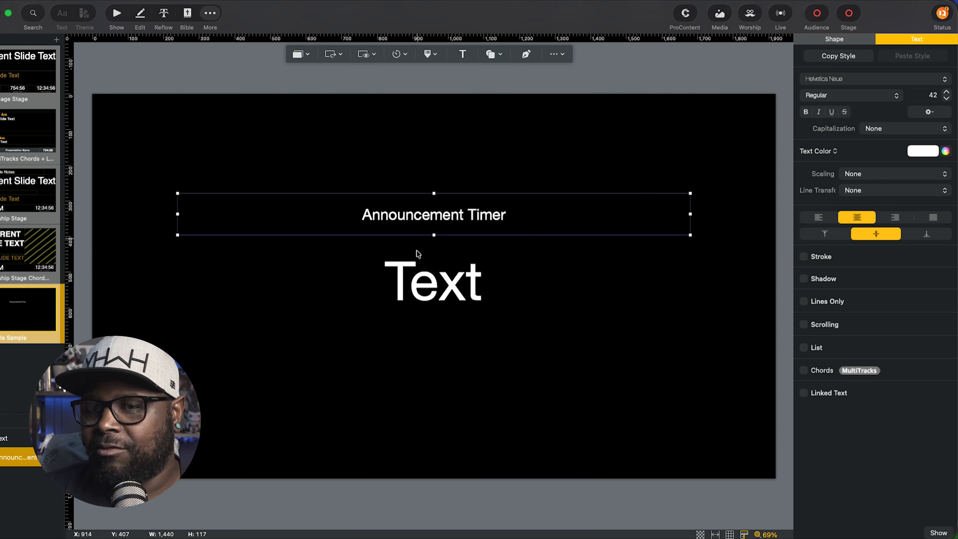
click(424, 278)
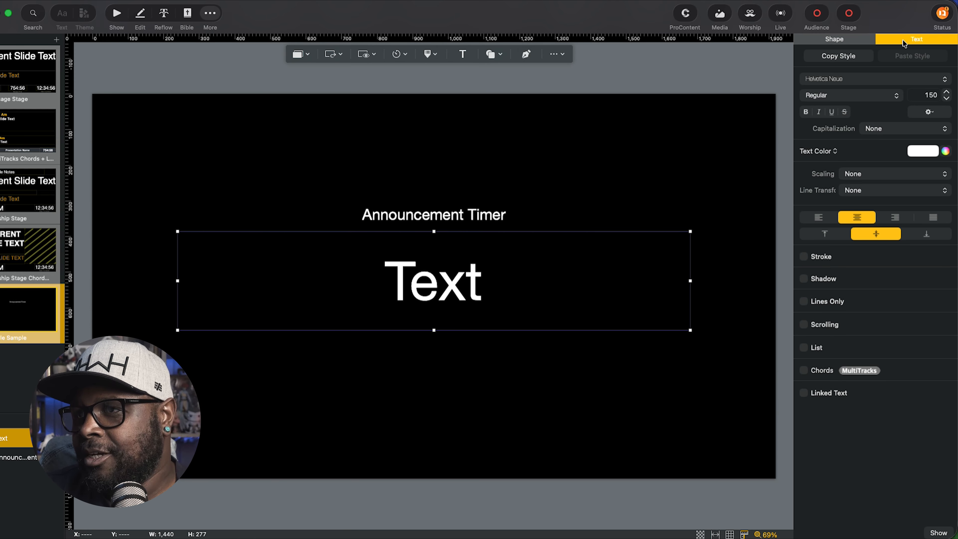
Link the large text box to the Announcement Timer via Linked Text.
click(804, 394)
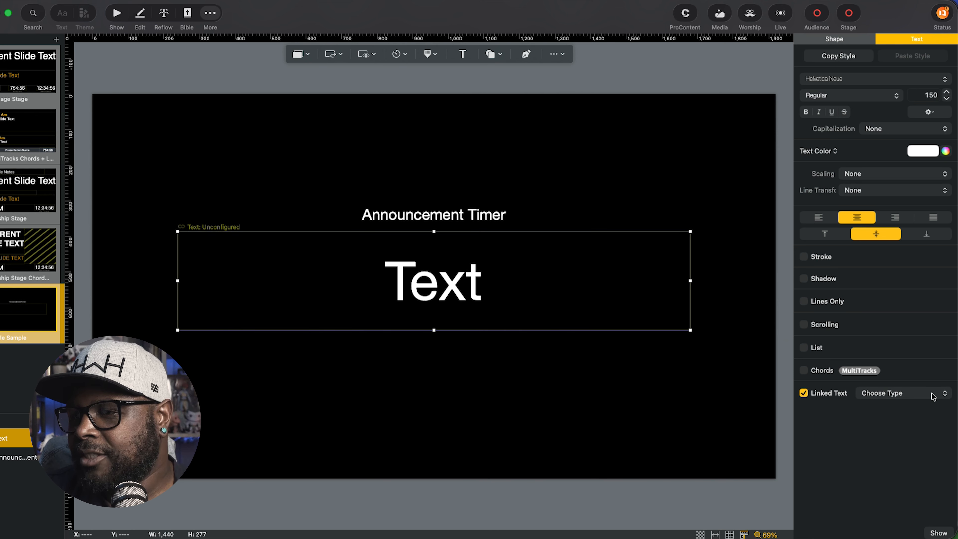
click(907, 397)
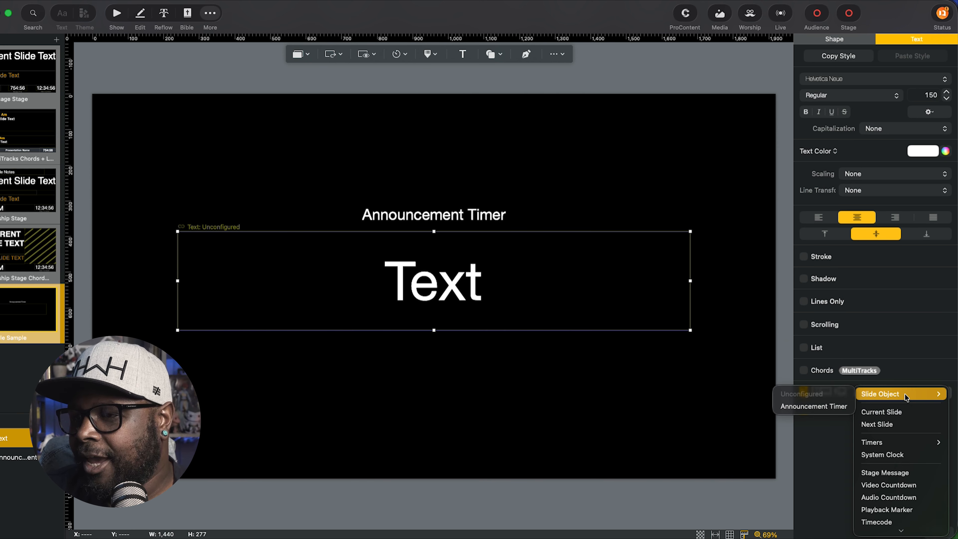
mouse_move(889, 443)
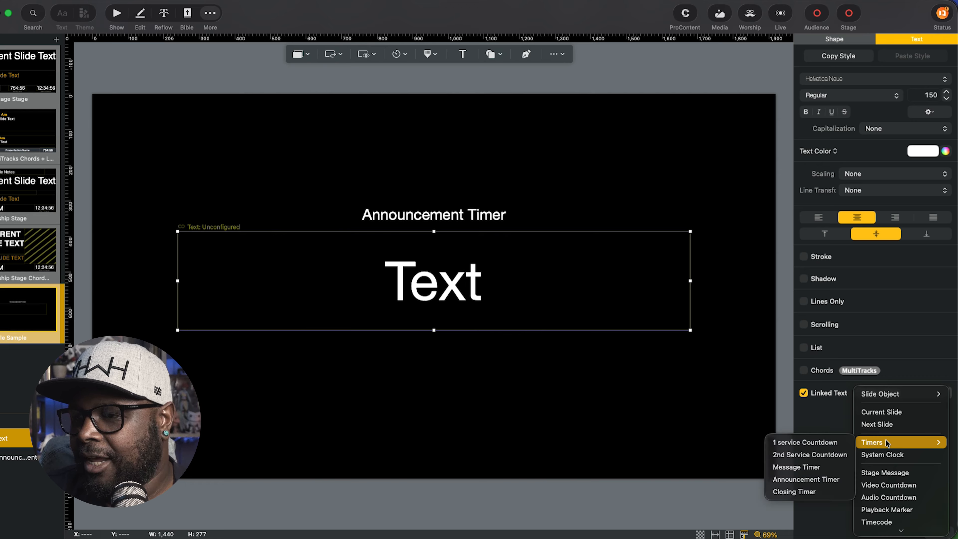
click(808, 481)
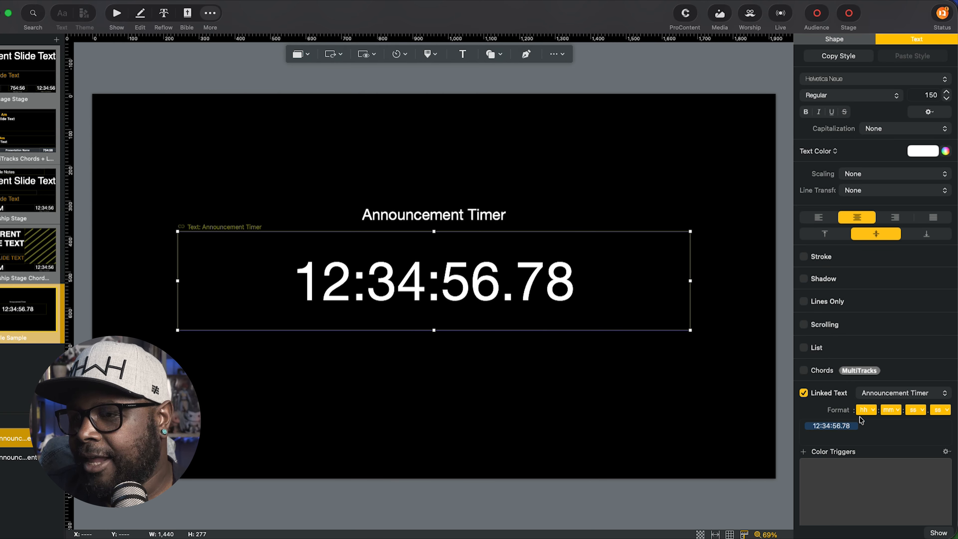
Set the timer format's hours and hundredths to '--' so it shows 754:56.
click(867, 410)
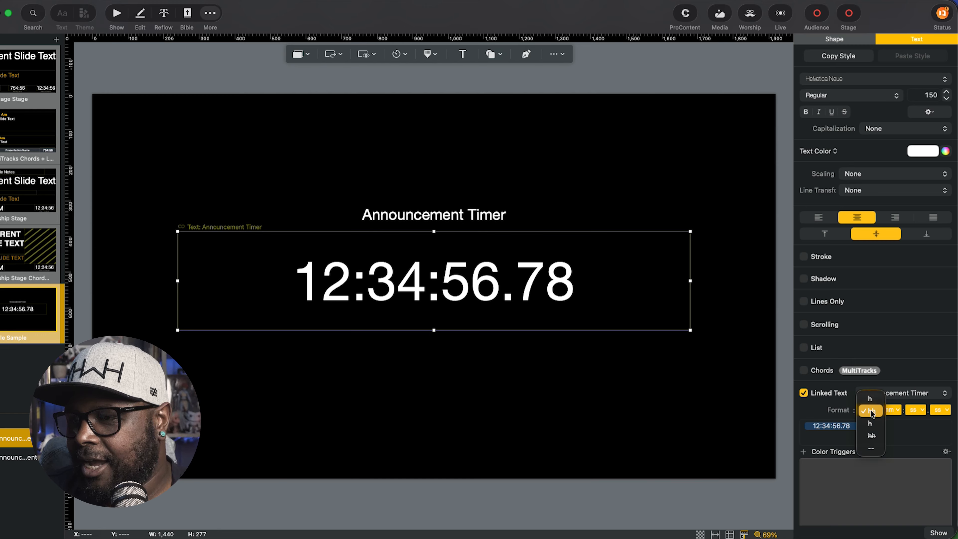
click(871, 449)
click(940, 410)
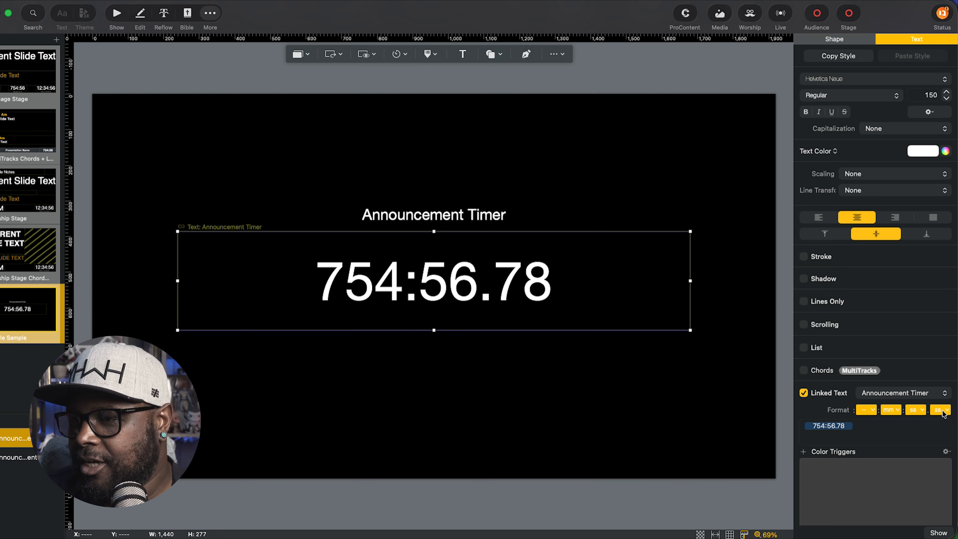
click(941, 450)
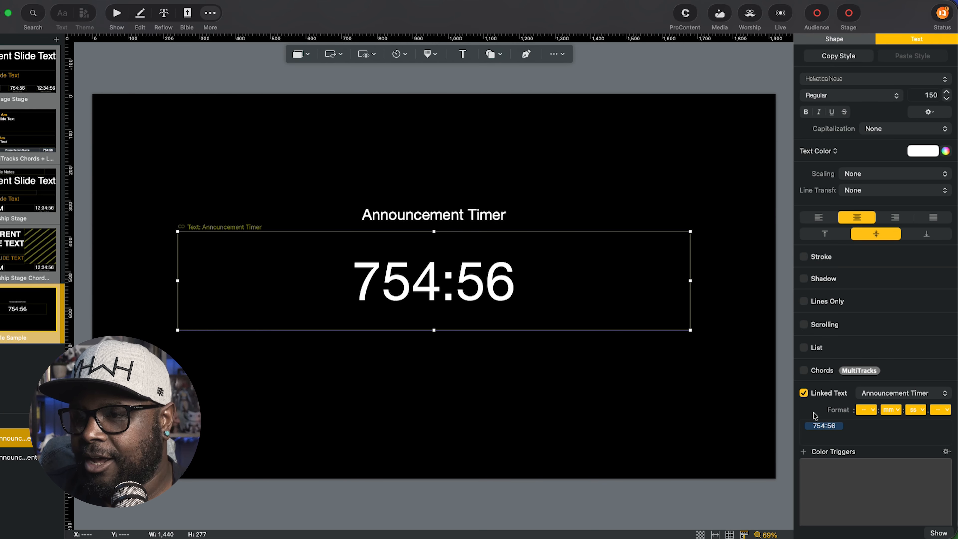
click(120, 73)
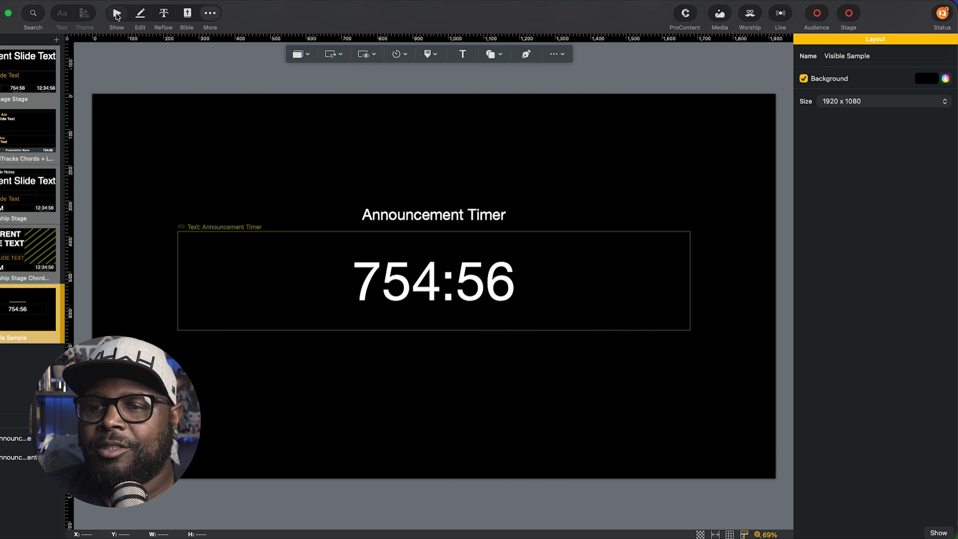
Preview the Confidence screen in Show view and assign it the Visible Sample stage layout.
click(117, 15)
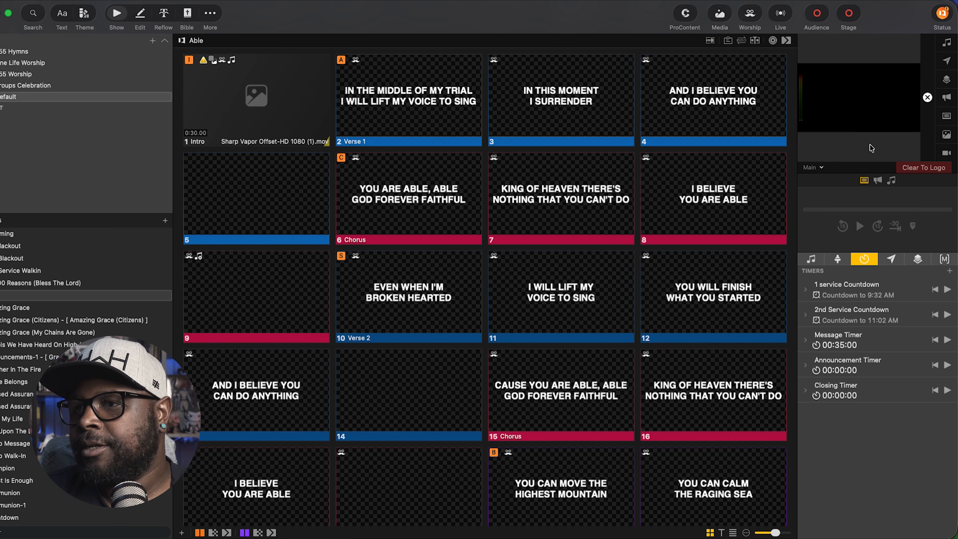
drag(798, 147, 599, 158)
drag(656, 172, 661, 251)
click(622, 246)
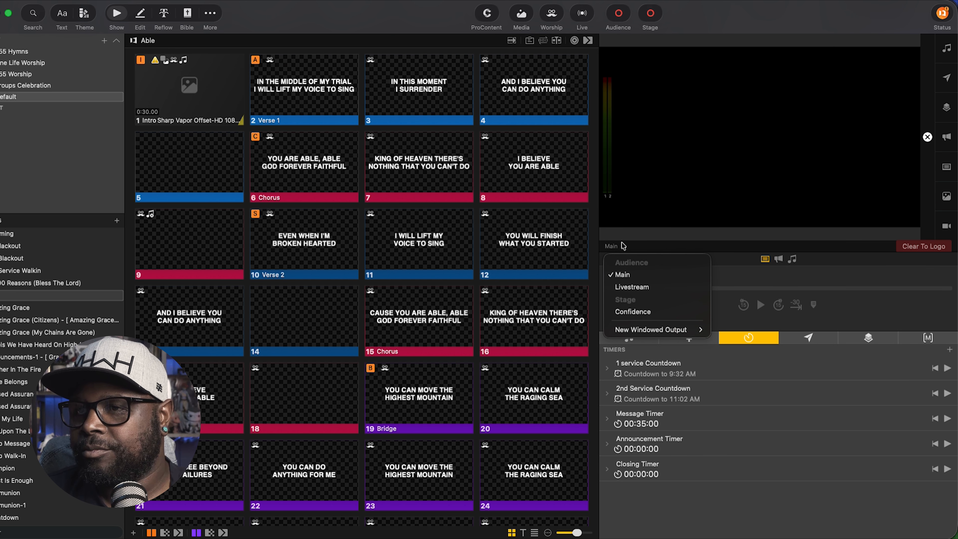
click(640, 312)
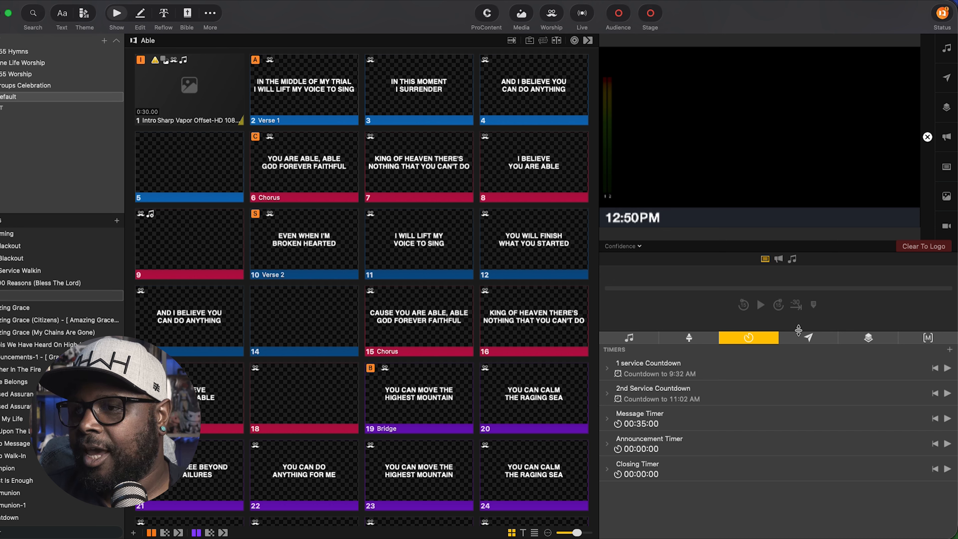
click(698, 341)
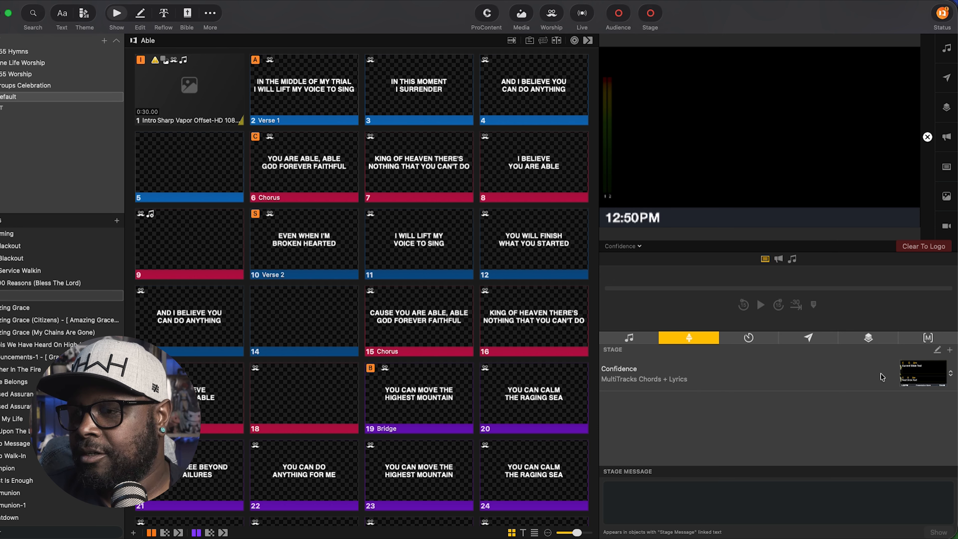
click(952, 377)
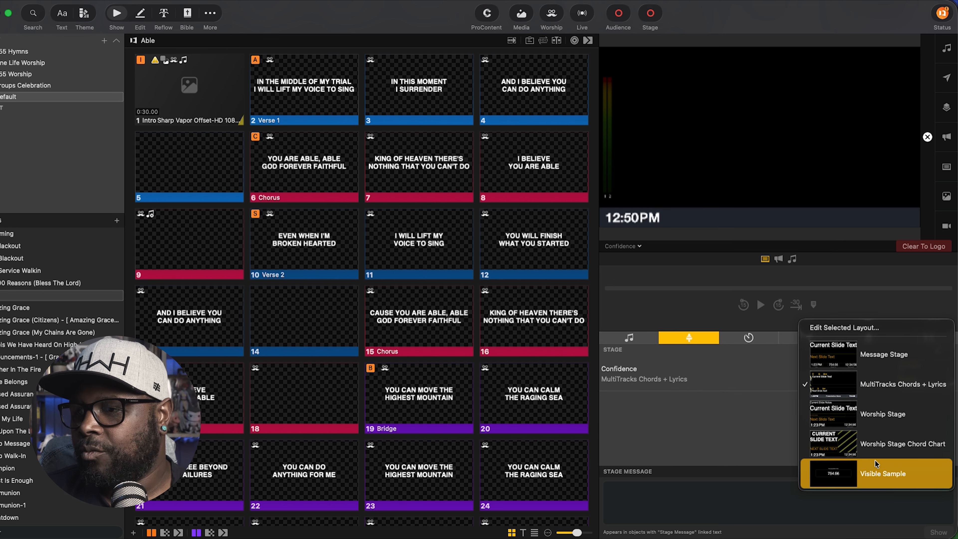
click(875, 472)
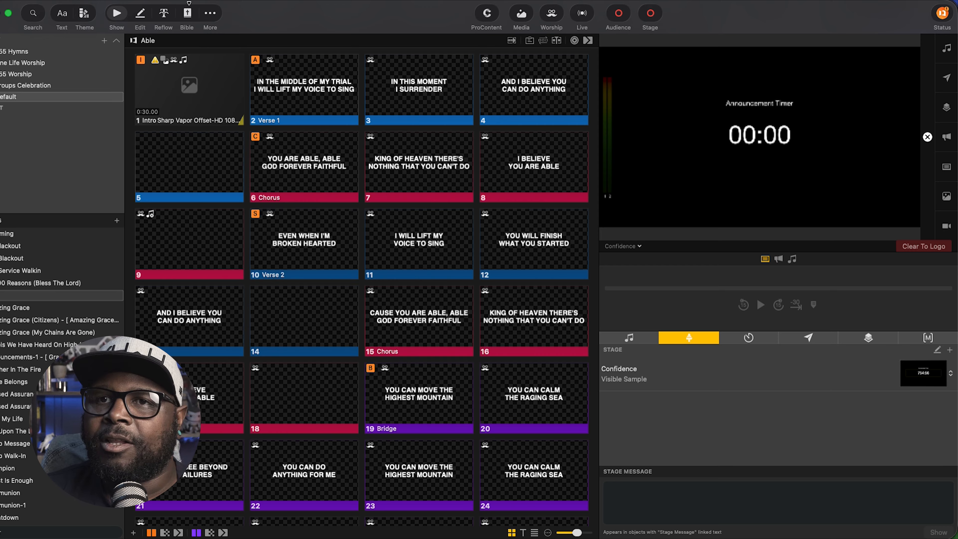
Reopen Visible Sample in the Stage Editor and select the timer box.
click(215, 16)
click(219, 29)
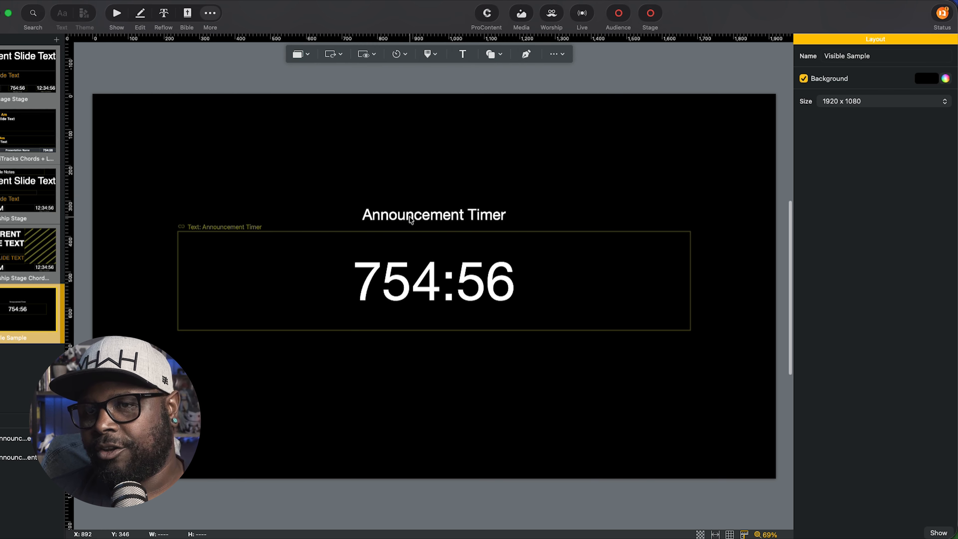
click(467, 304)
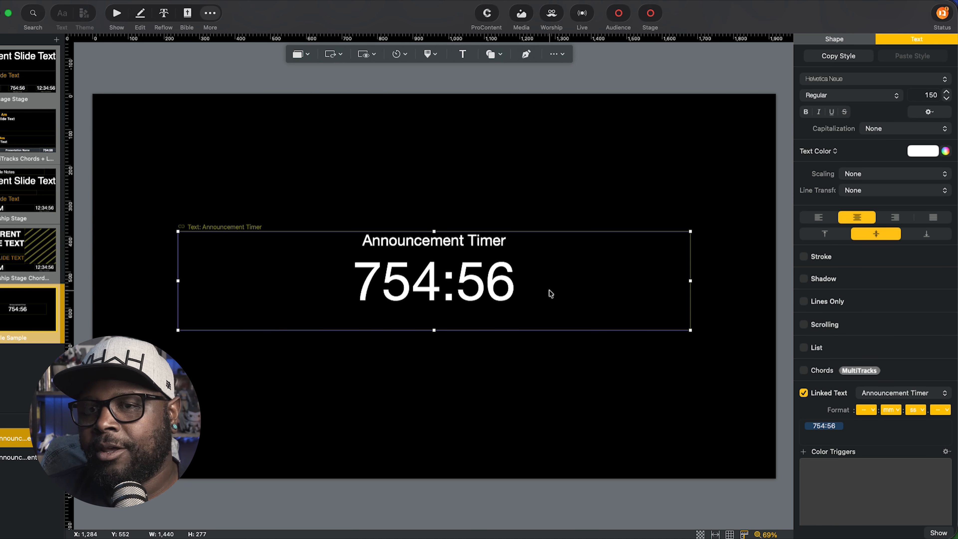
Make the timer box visible only when Announcement Timer has time remaining.
click(834, 39)
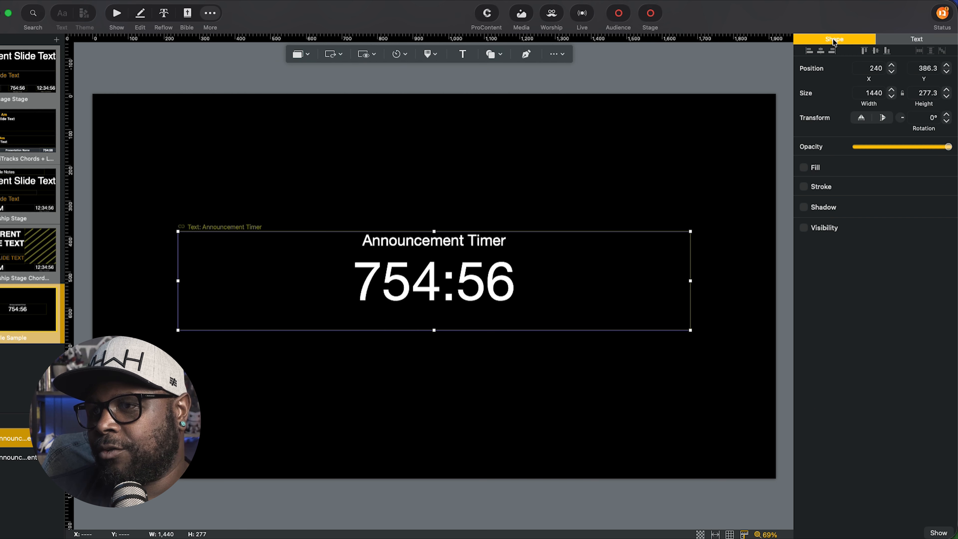
click(804, 228)
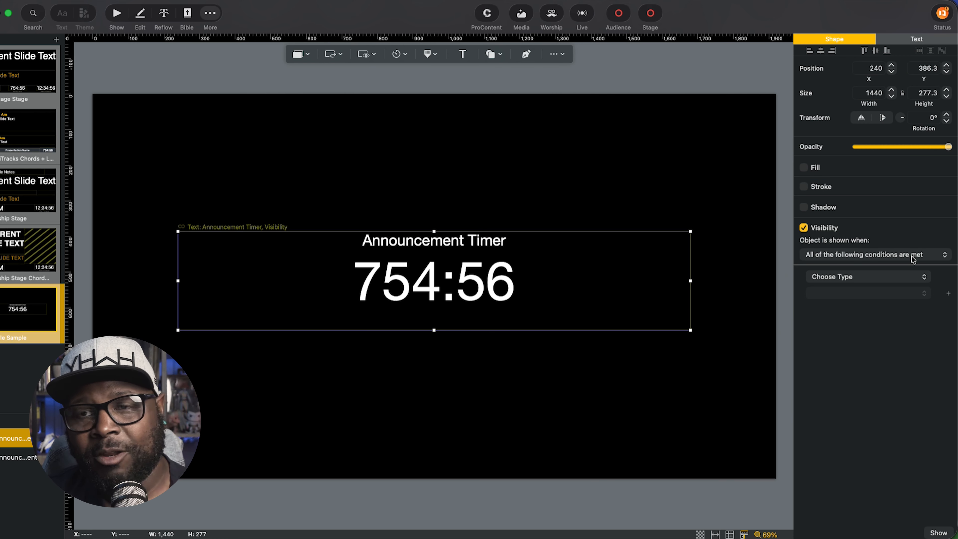
click(843, 279)
mouse_move(838, 292)
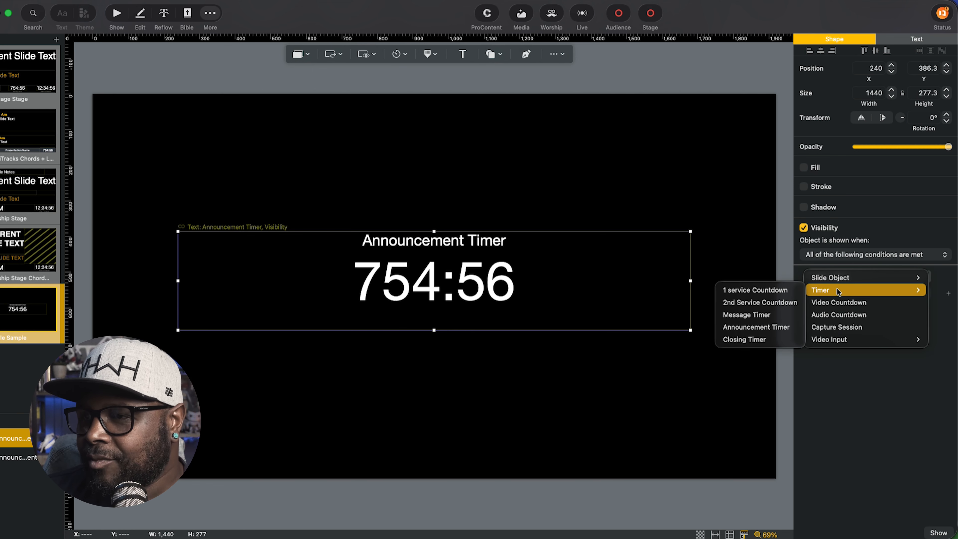
click(765, 331)
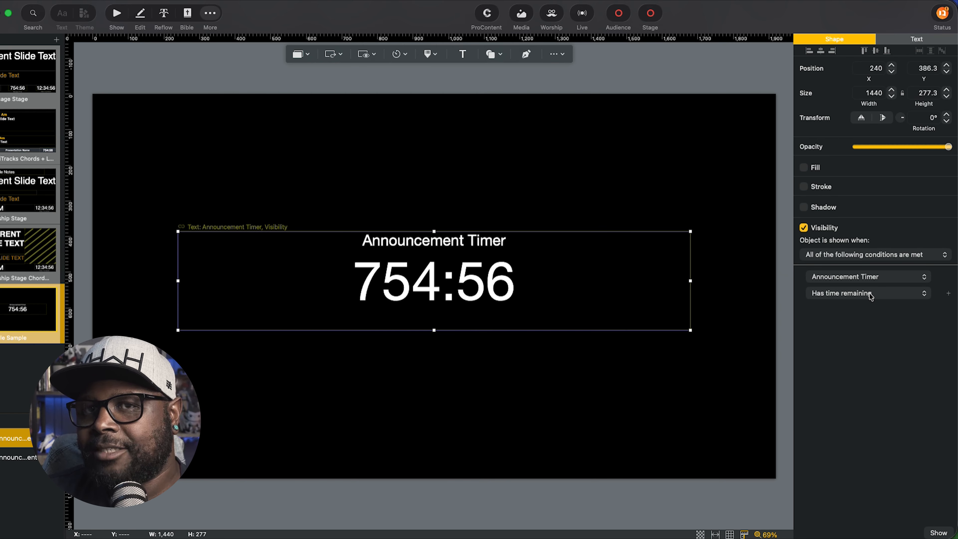
click(118, 16)
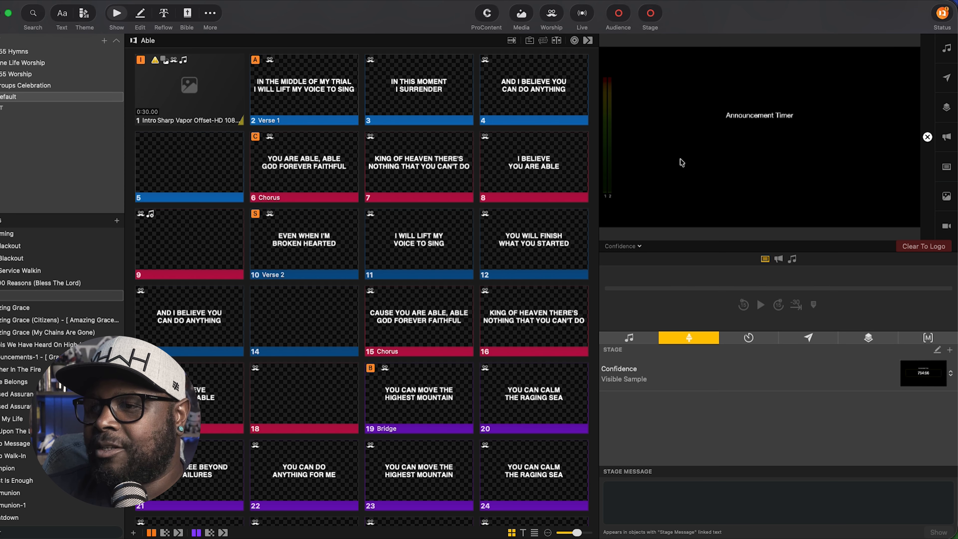
Set the Announcement Timer duration to 00:02:00 and start the countdown.
click(751, 338)
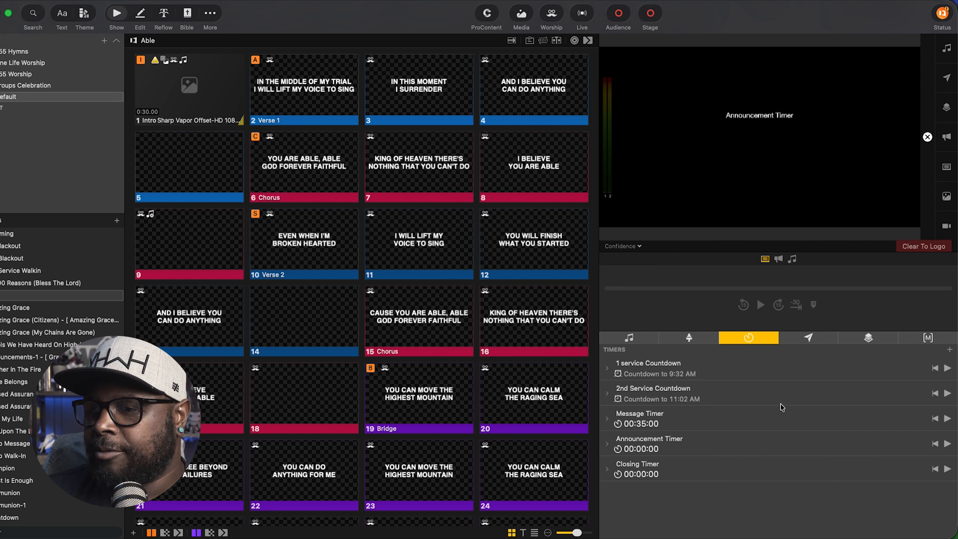
click(606, 445)
click(661, 483)
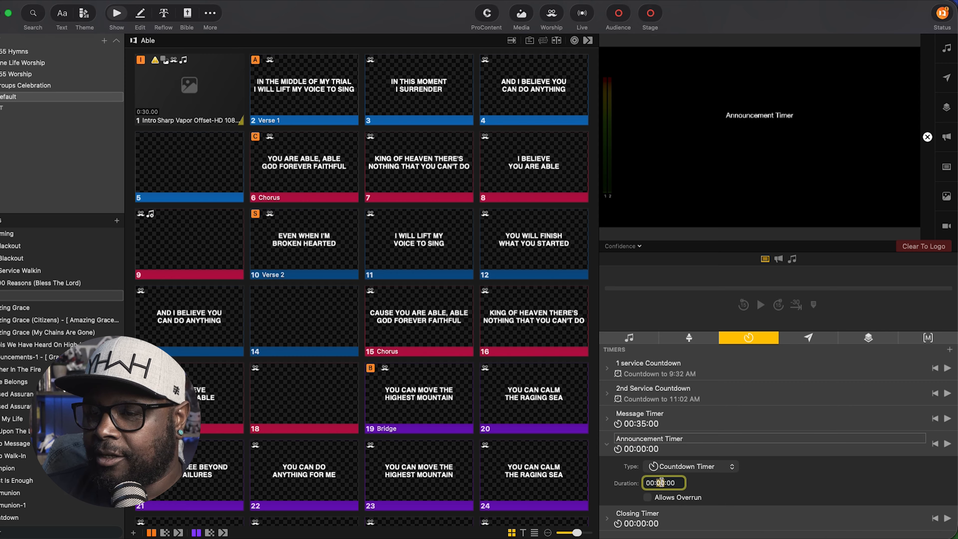
text(0)
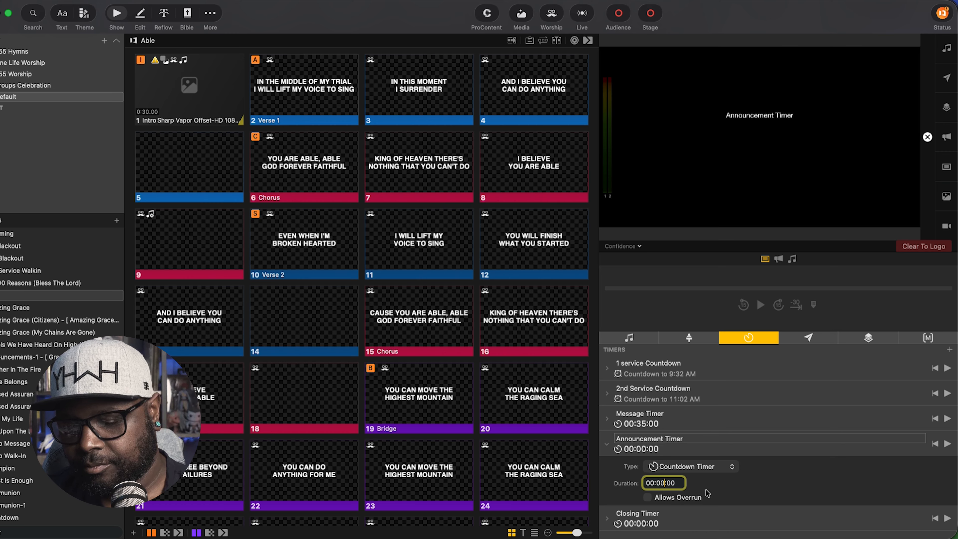
text(2)
key(Return)
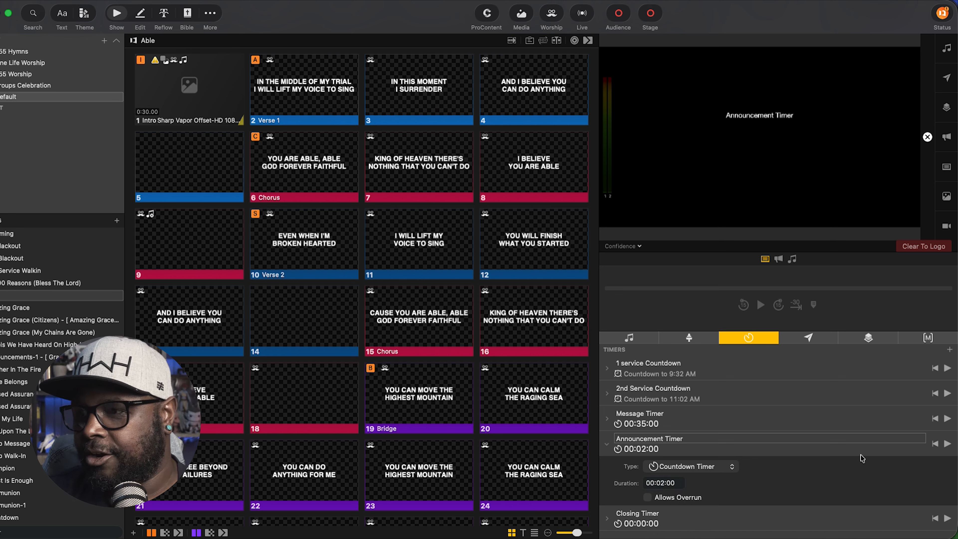
click(948, 444)
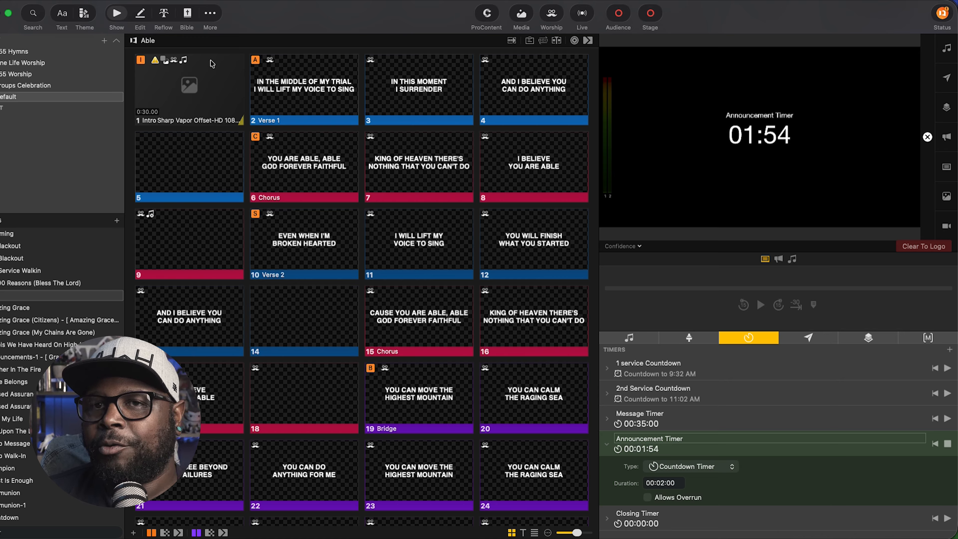
click(211, 14)
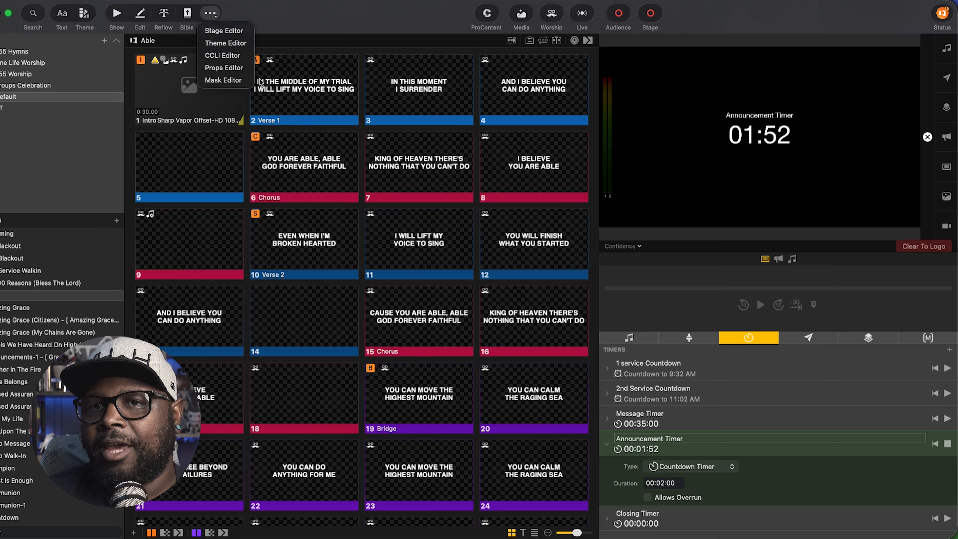
Make the Announcement Timer title visible only while the Announcement Timer is running.
click(224, 31)
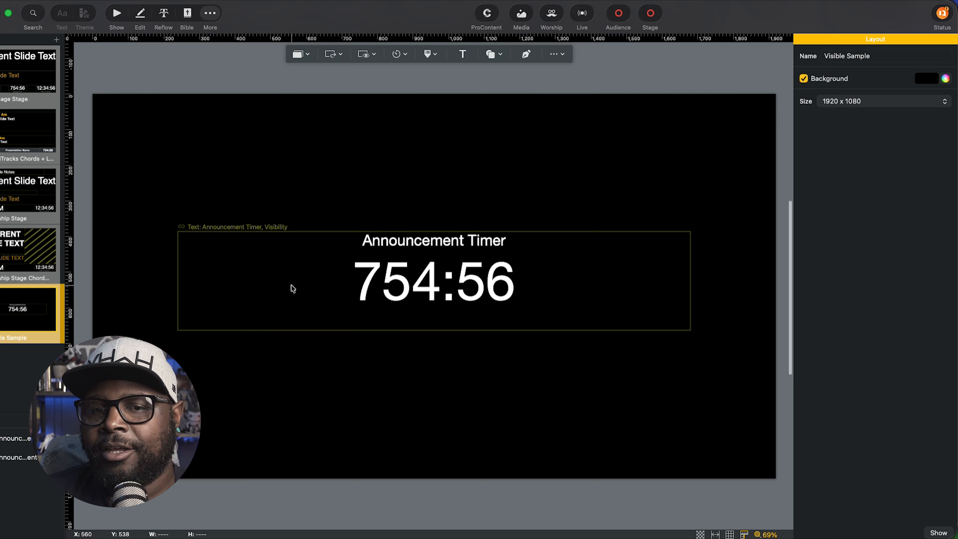
click(504, 233)
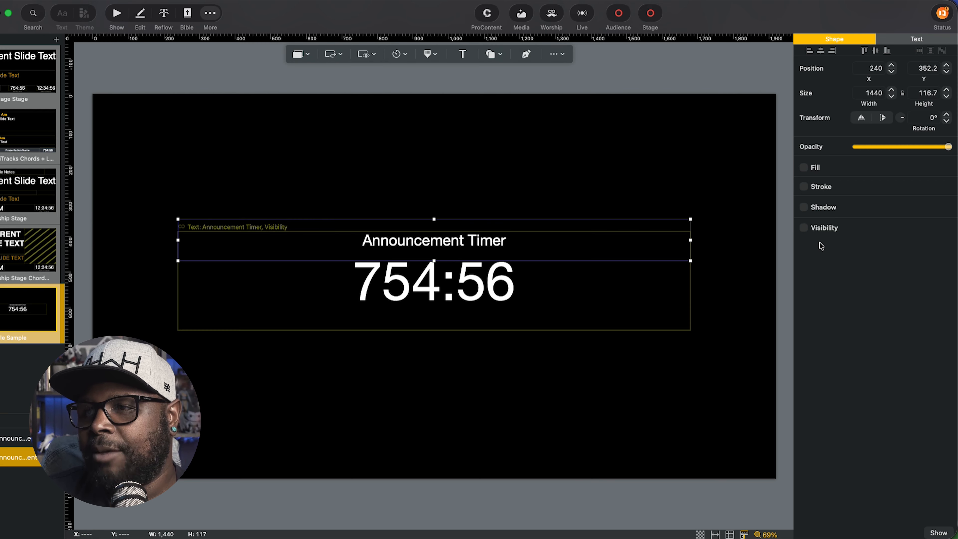
click(804, 228)
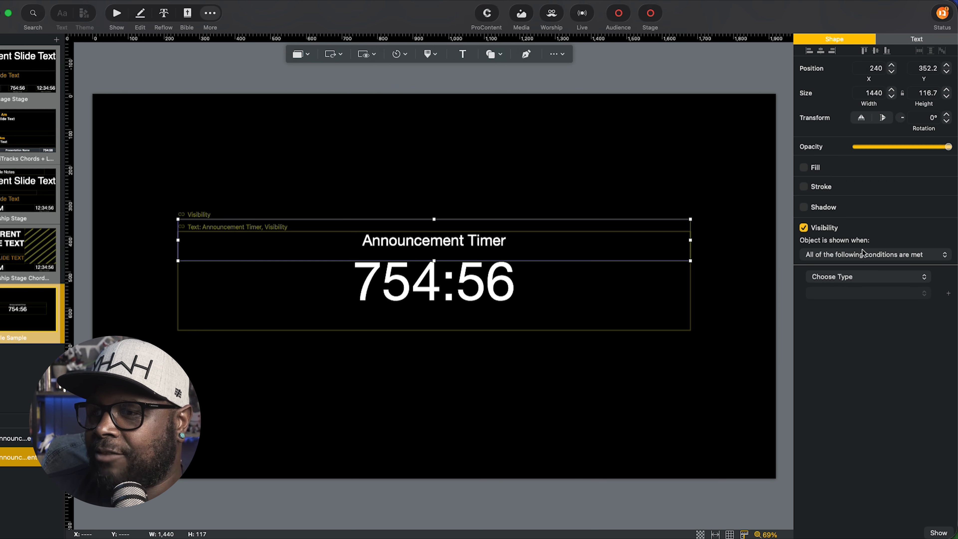
click(838, 276)
mouse_move(856, 294)
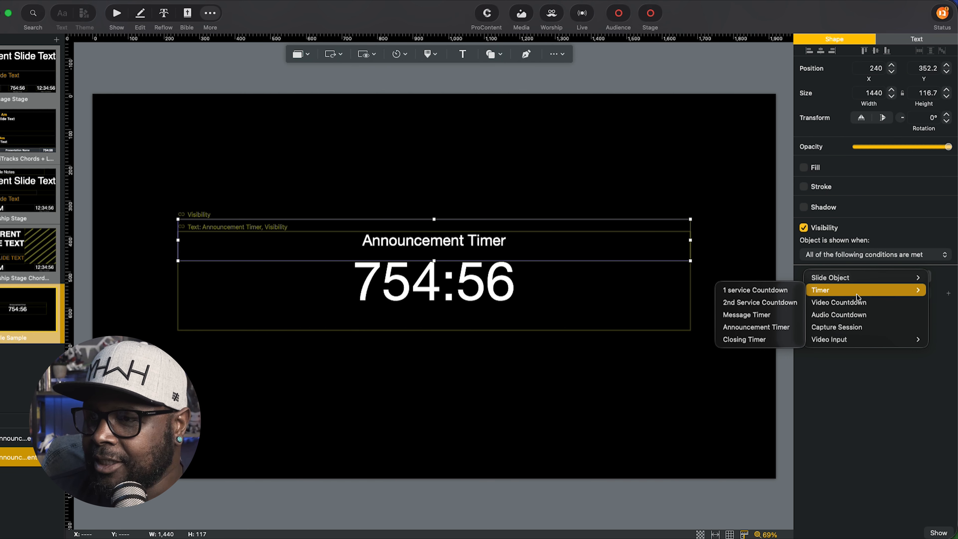
click(756, 327)
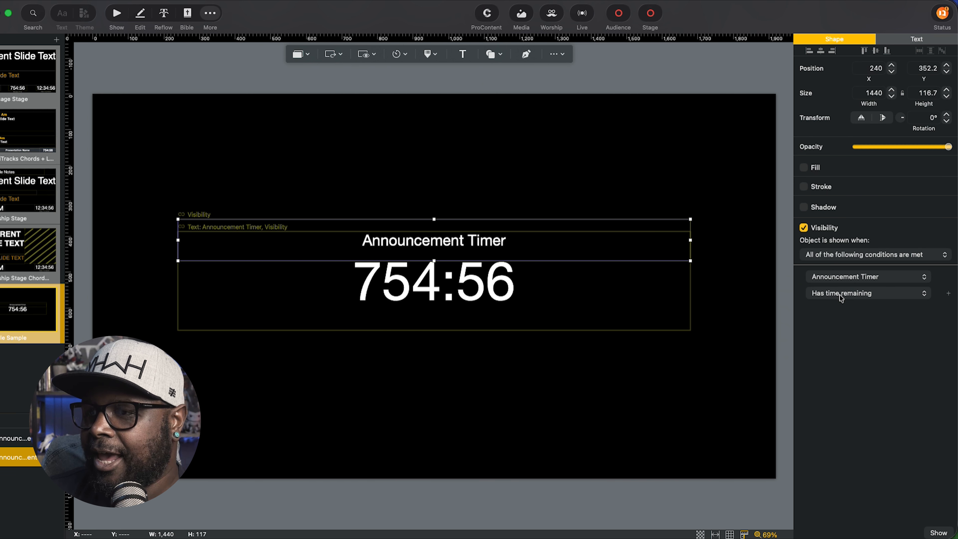
click(841, 295)
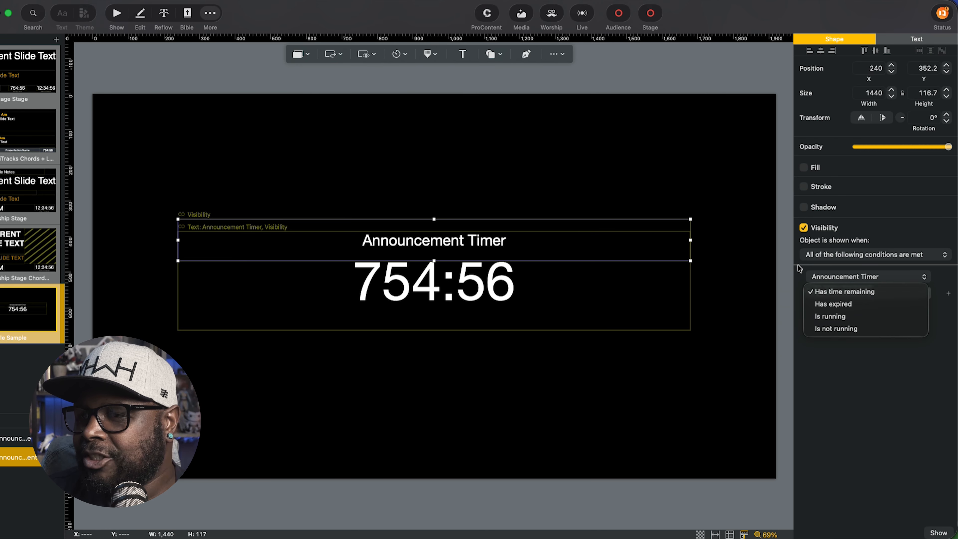
click(827, 318)
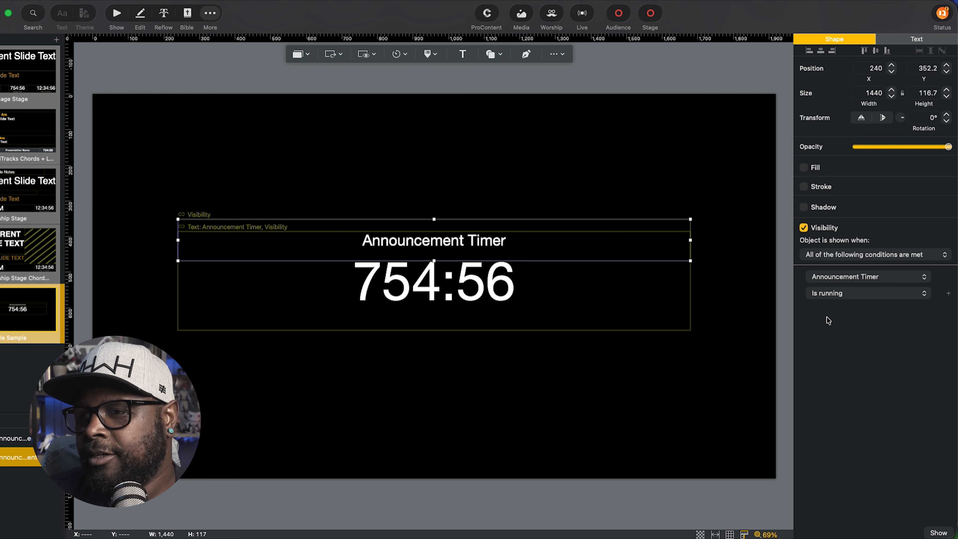
click(420, 290)
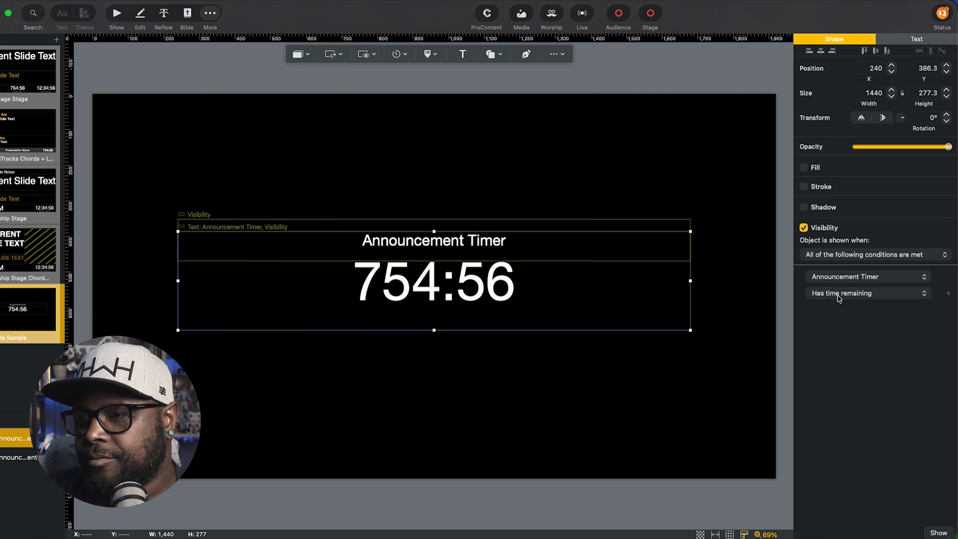
click(432, 224)
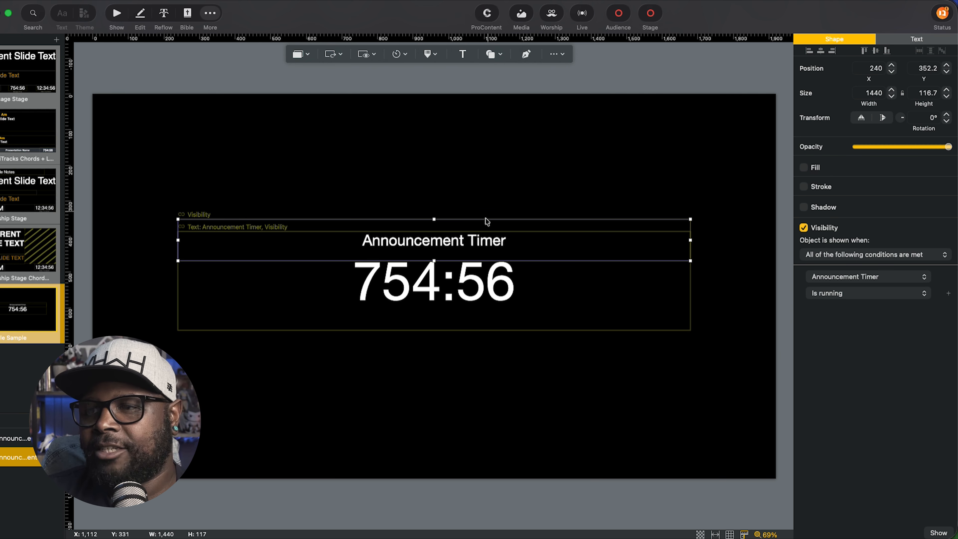
click(121, 19)
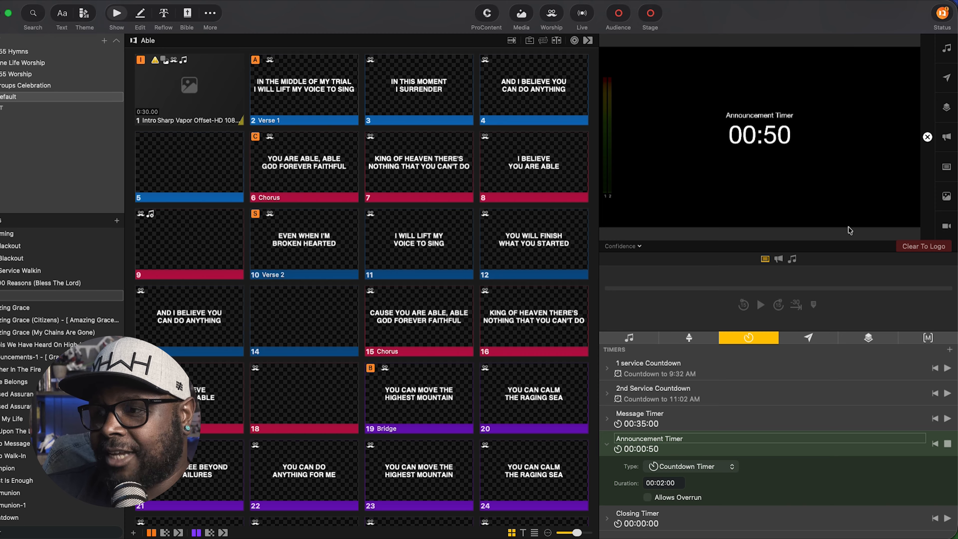
Stop the Announcement Timer at 00:48 so its title hides from the Confidence preview.
click(948, 445)
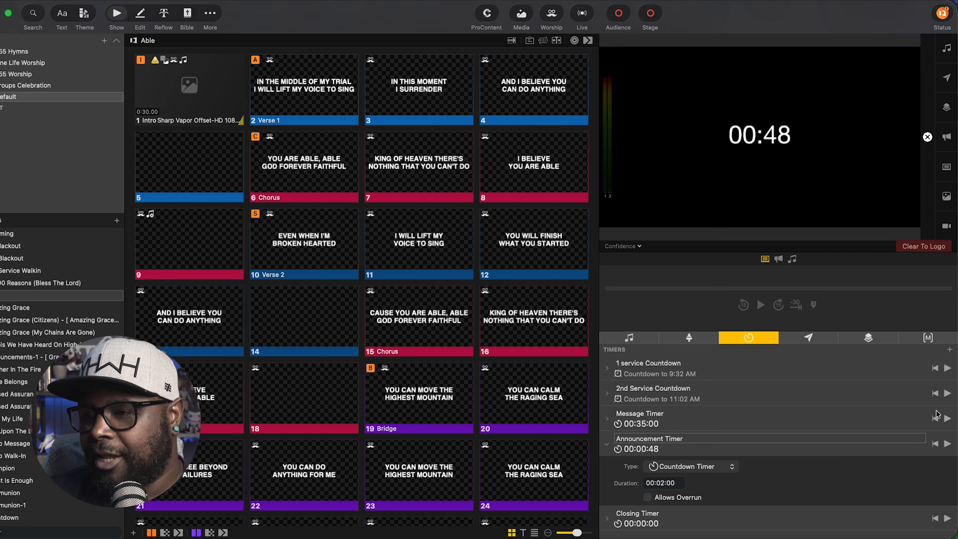
click(216, 15)
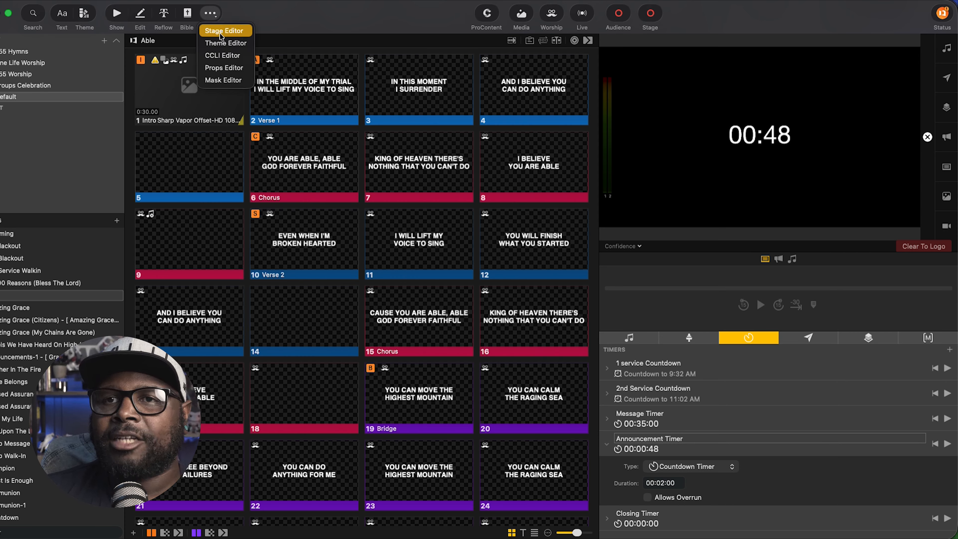
Change the countdown digits' visibility condition from Has time remaining to Is running.
click(223, 28)
click(449, 293)
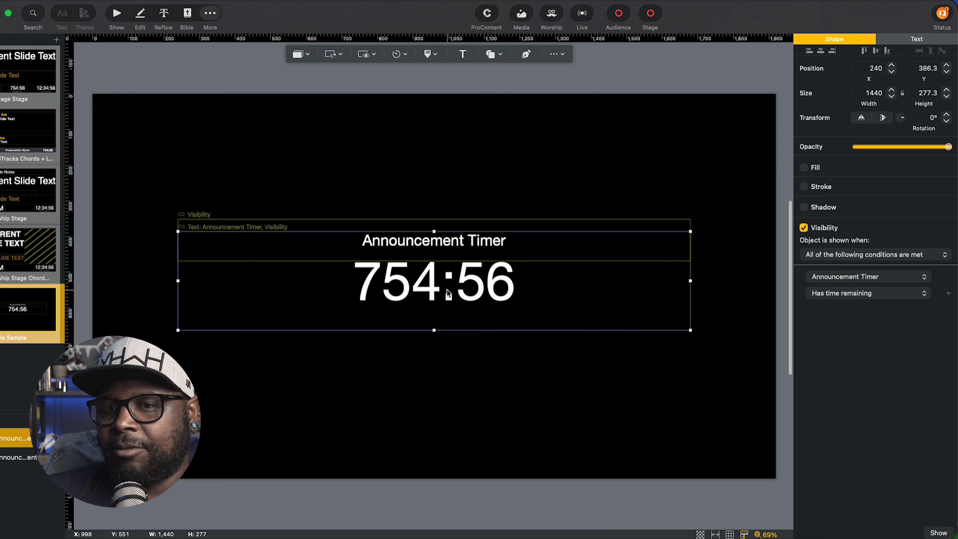
click(854, 296)
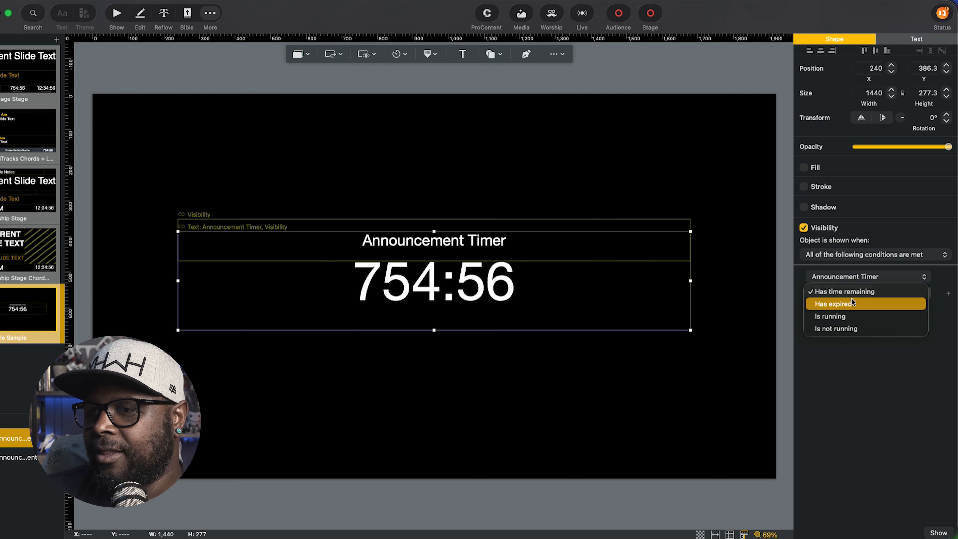
click(851, 321)
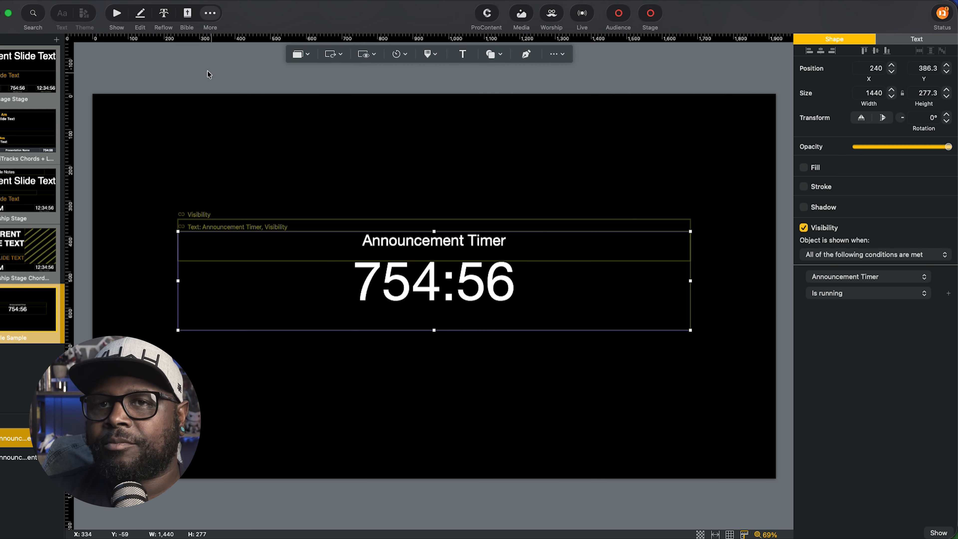
click(120, 17)
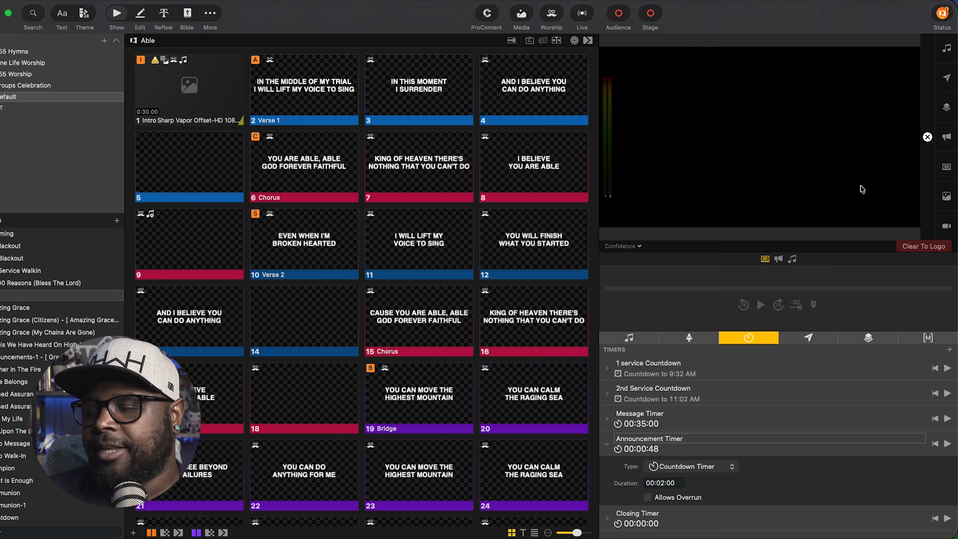
Start and stop the Announcement Timer to test, then reopen the Visible Sample stage editor.
click(945, 443)
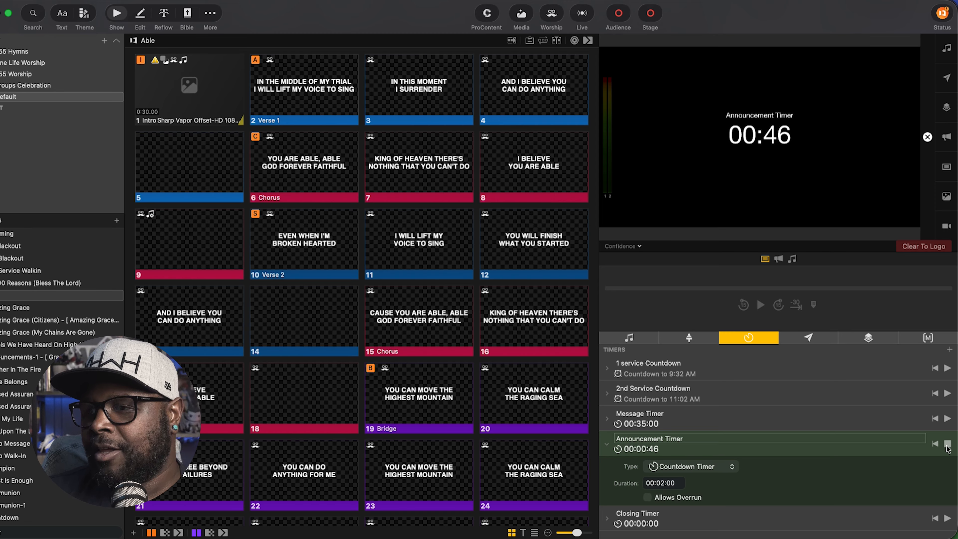
click(946, 444)
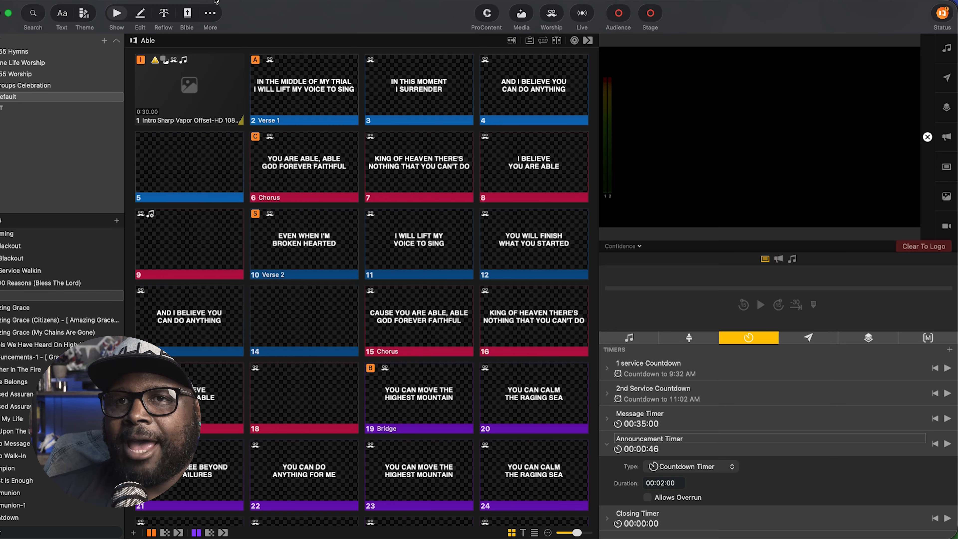
click(210, 13)
click(227, 31)
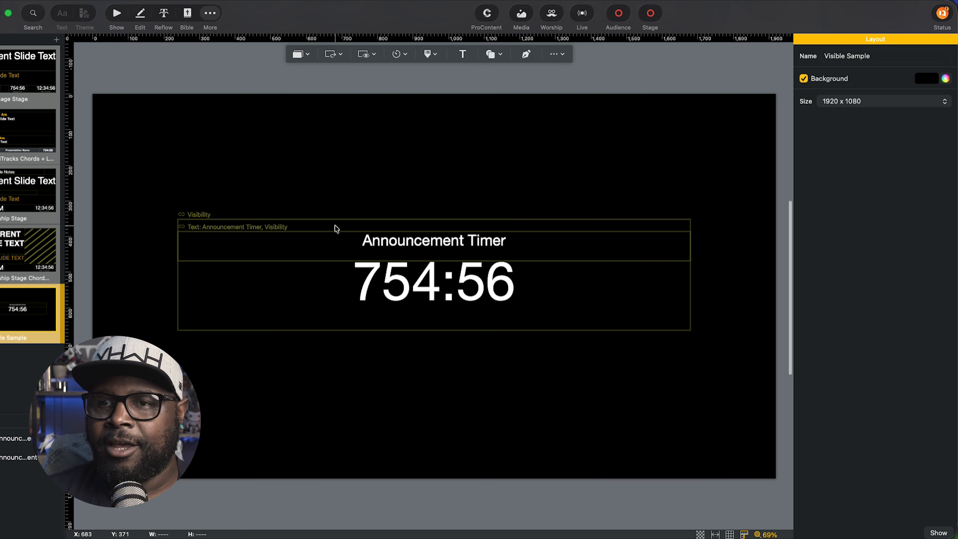
Duplicate the announcement timer group and place the copy directly below the original.
click(337, 230)
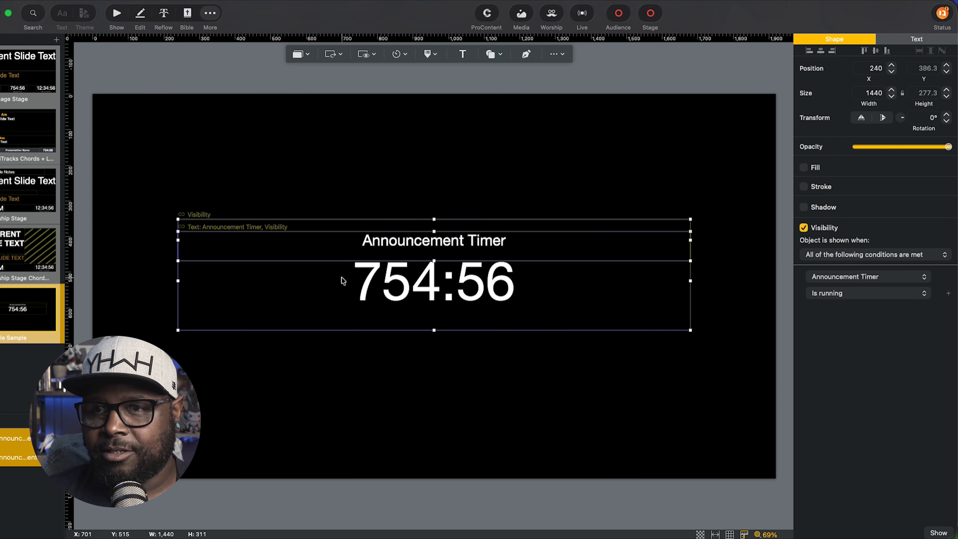
key(super+v)
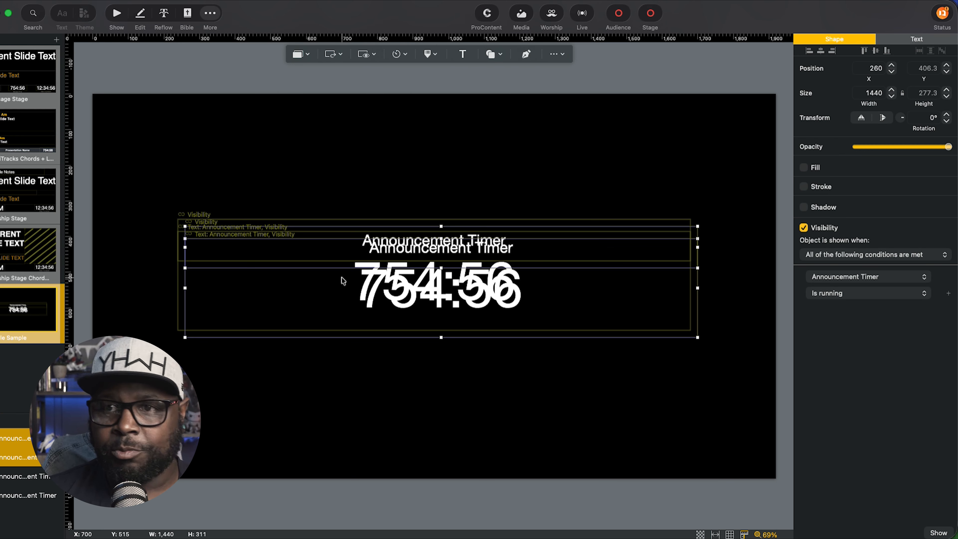
drag(433, 302, 425, 410)
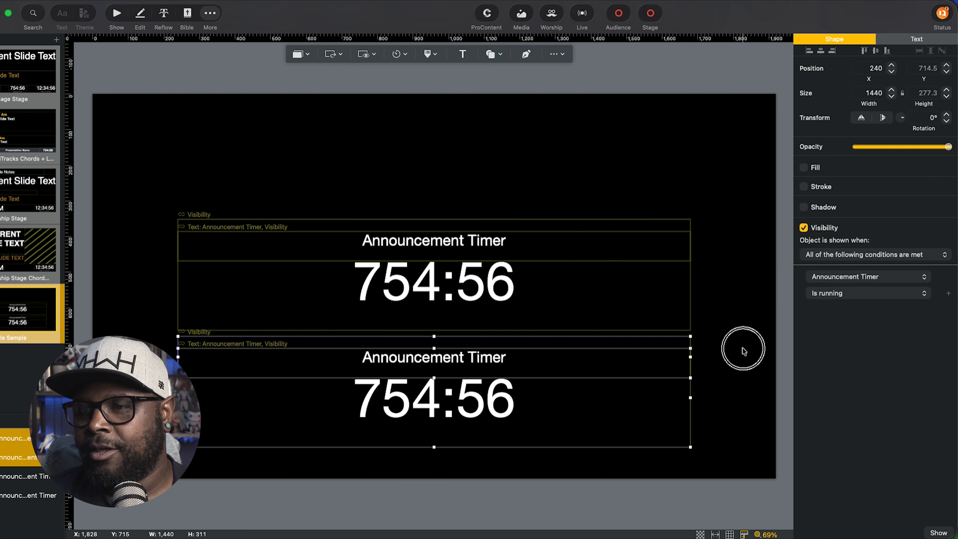
Retitle the copied group's label to 'Message Timer'.
click(745, 350)
click(508, 356)
click(508, 341)
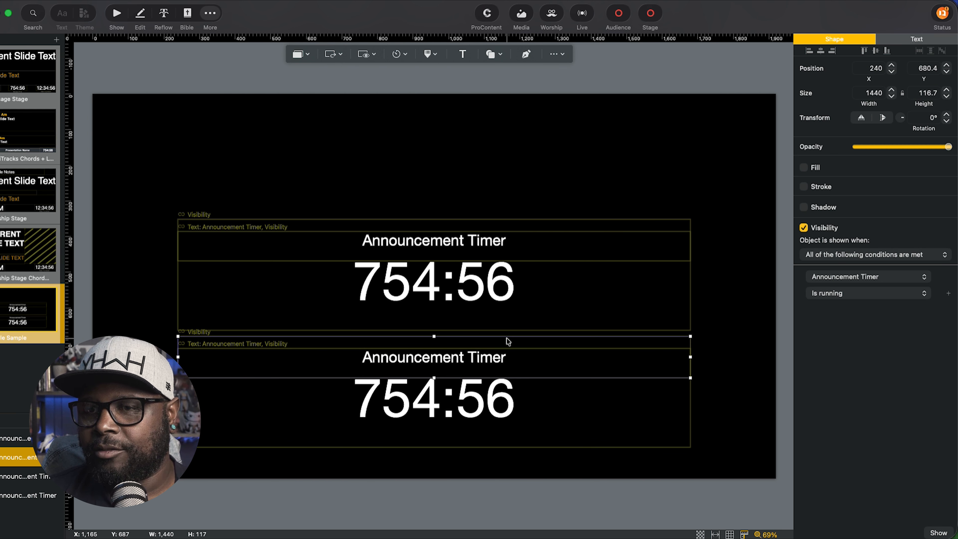
double_click(457, 343)
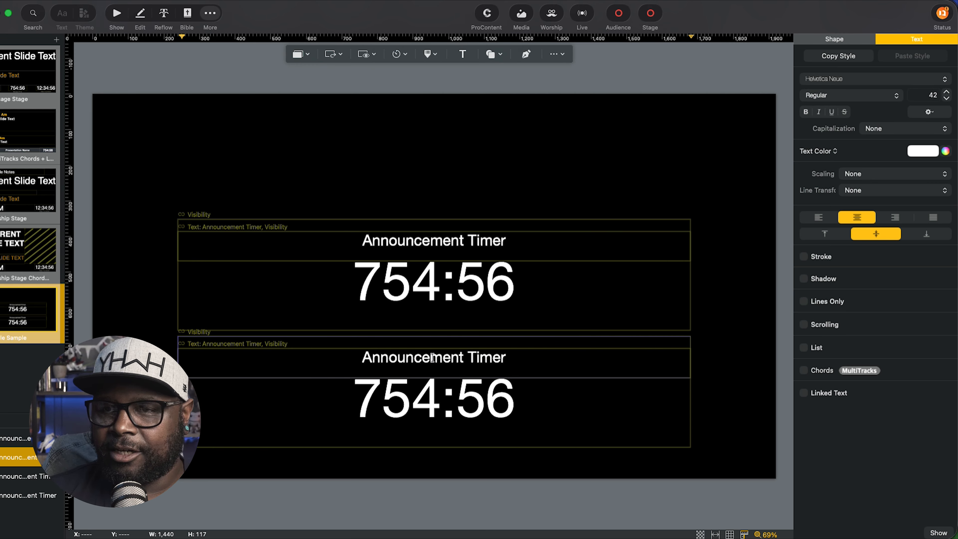
click(350, 371)
triple_click(349, 371)
text(Message)
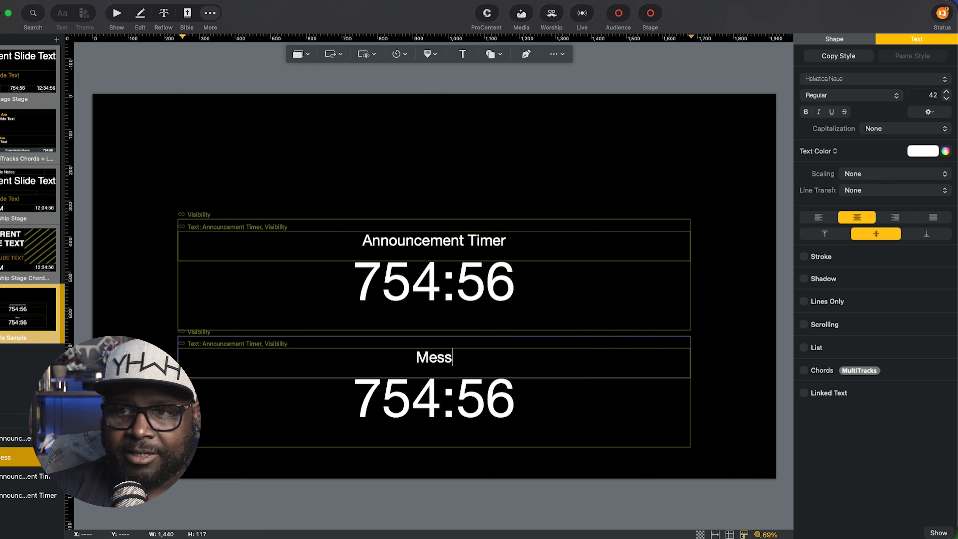
key(BackSpace)
key(BackSpace)
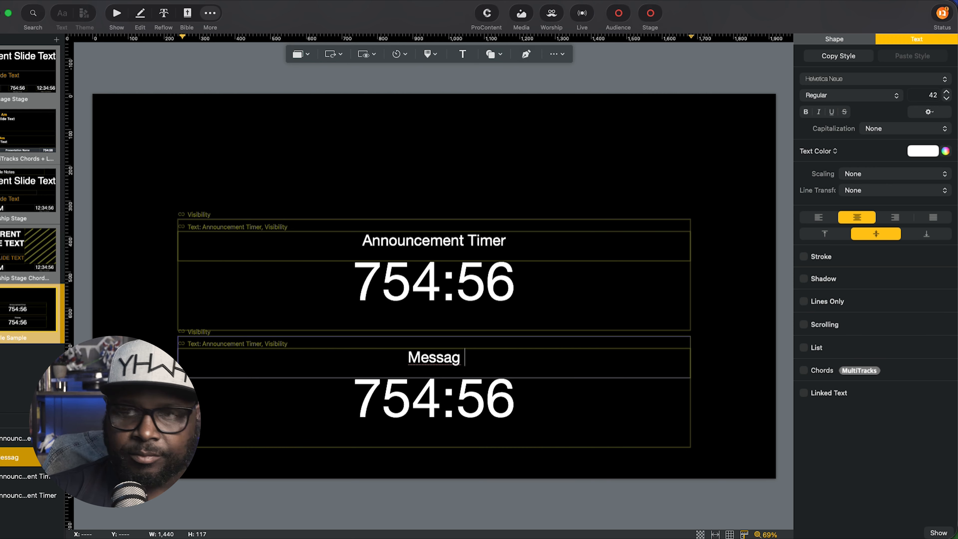
text(e)
text( Timer)
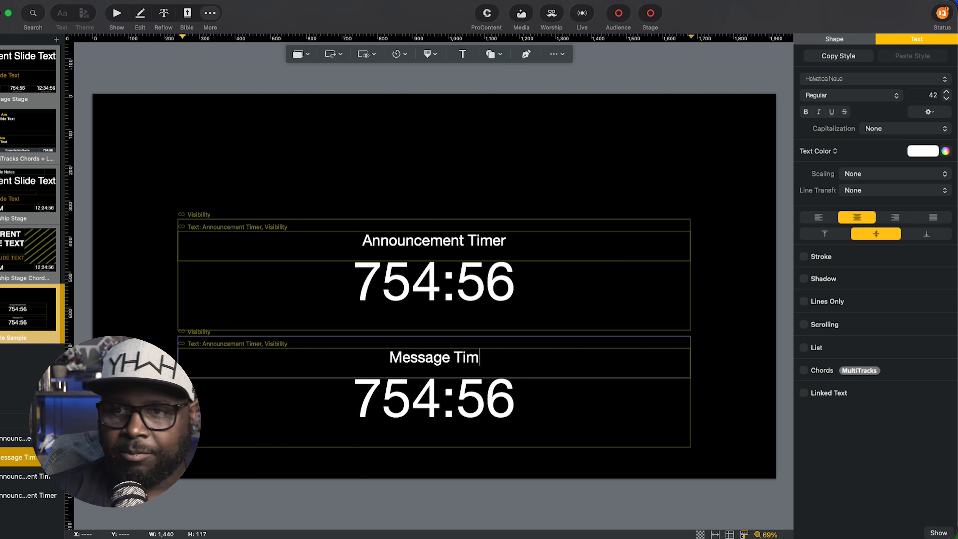
click(417, 419)
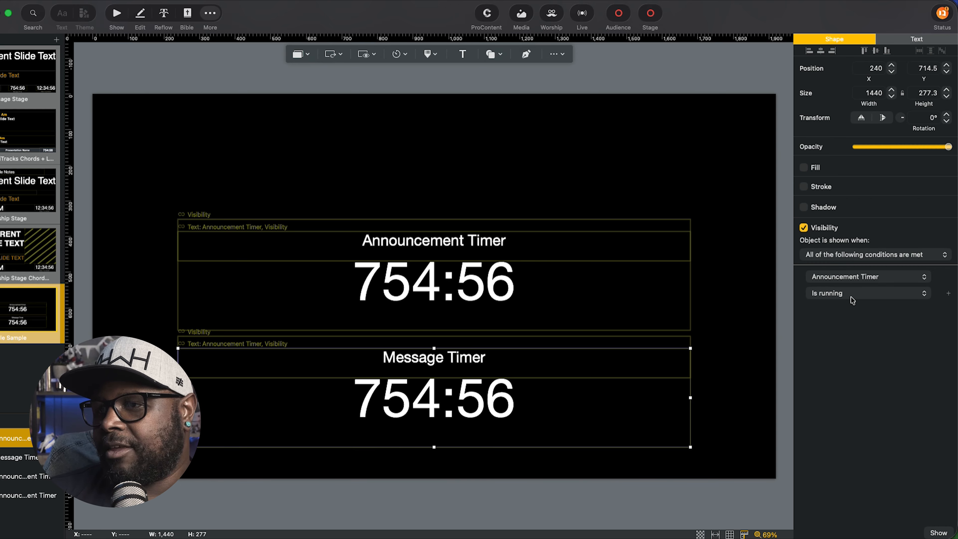
Set both the countdown box and the title box to be visible only while Message Timer runs.
click(854, 278)
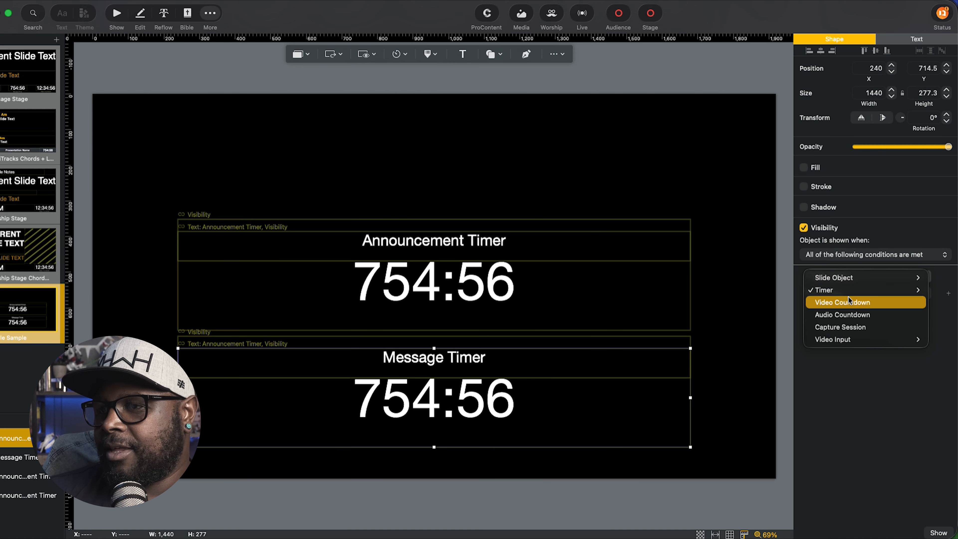
mouse_move(863, 289)
click(776, 315)
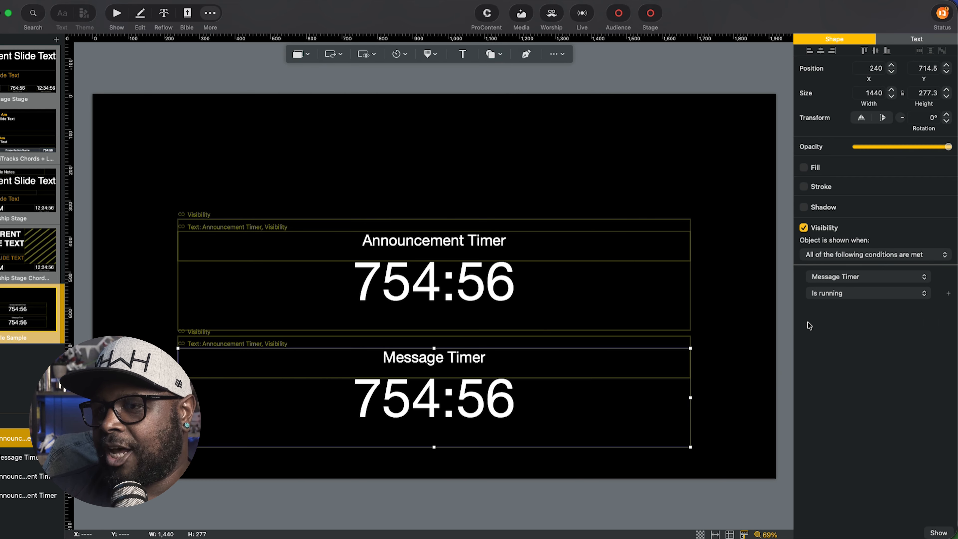
click(670, 342)
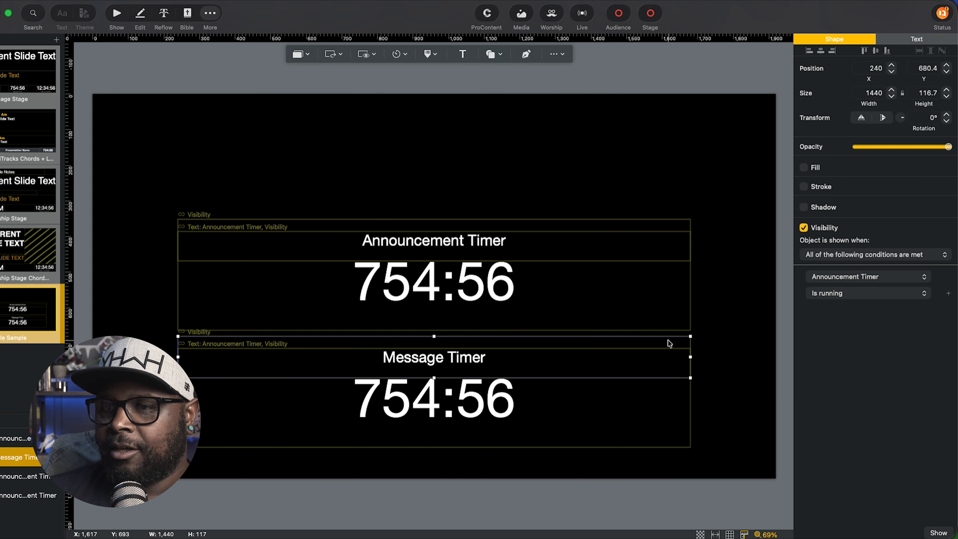
click(833, 286)
mouse_move(829, 291)
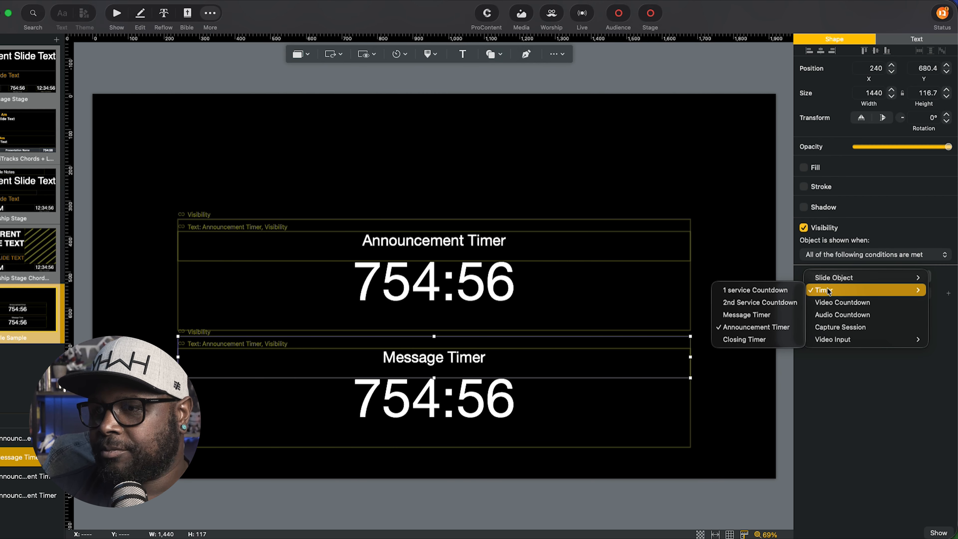
click(739, 315)
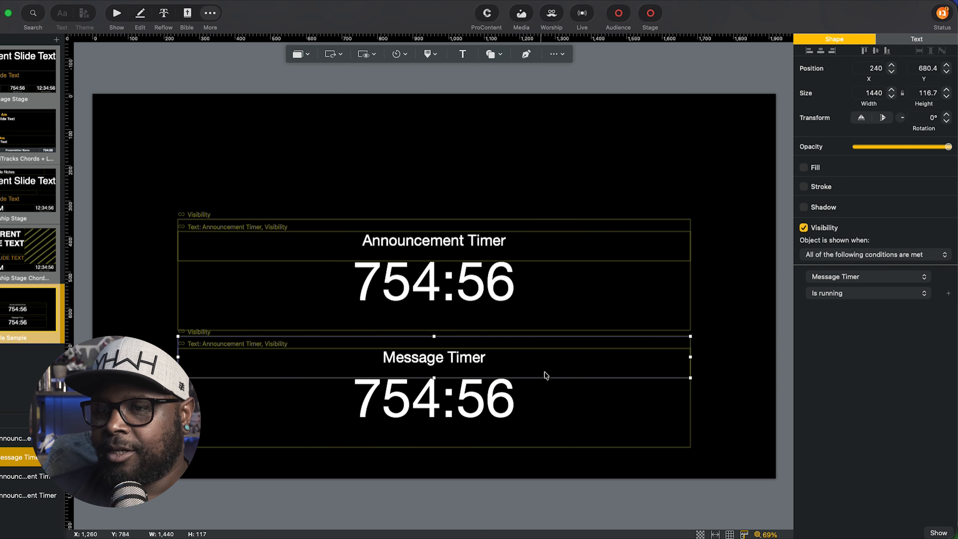
Drag the Message Timer group up over the Announcement Timer group, then return to the show.
click(641, 413)
shift+click(630, 373)
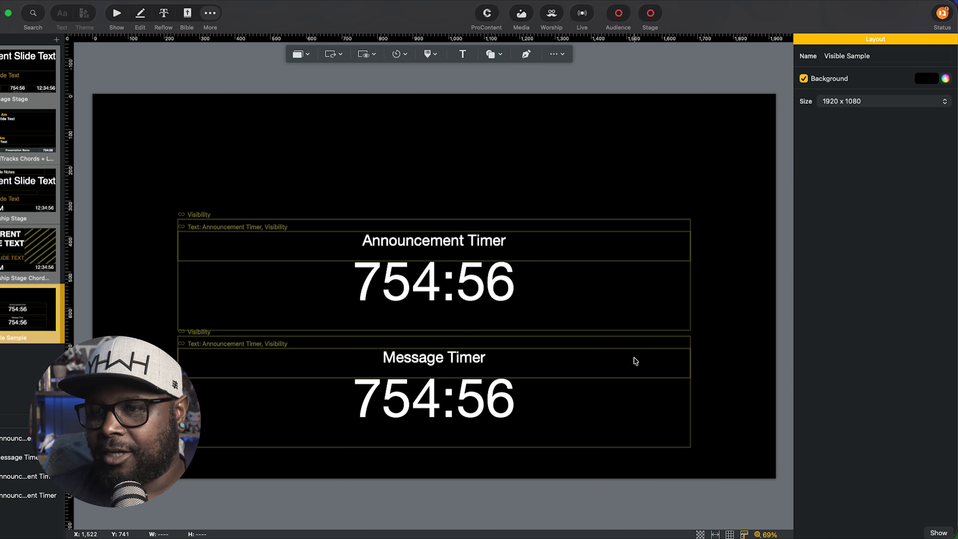
click(635, 402)
drag(512, 363, 507, 247)
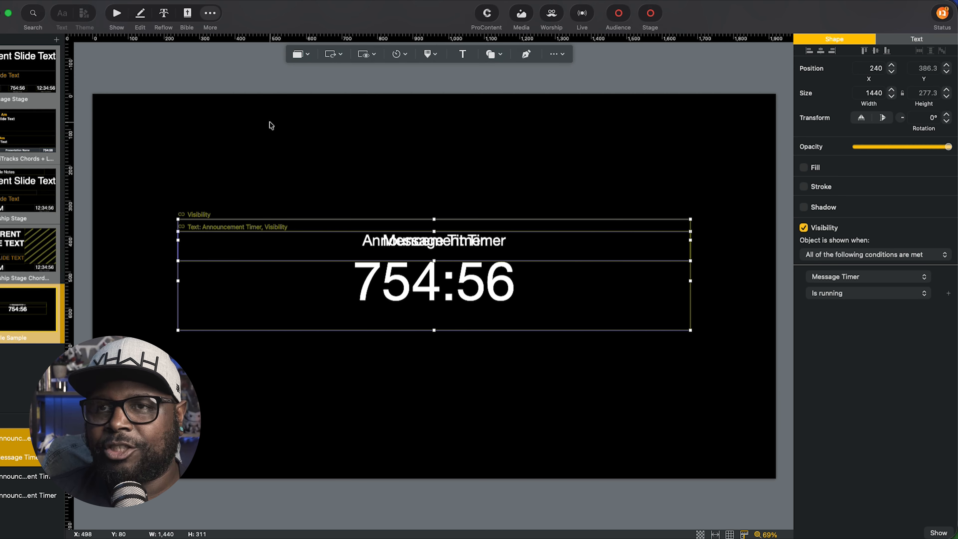
click(116, 15)
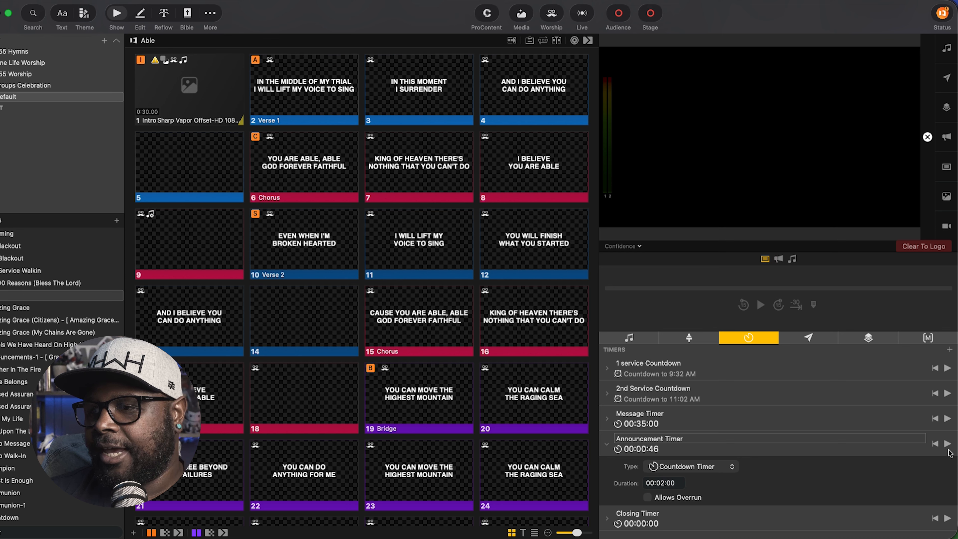
Reset Announcement Timer, then preview Announcement Timer and Message Timer each alone.
click(936, 445)
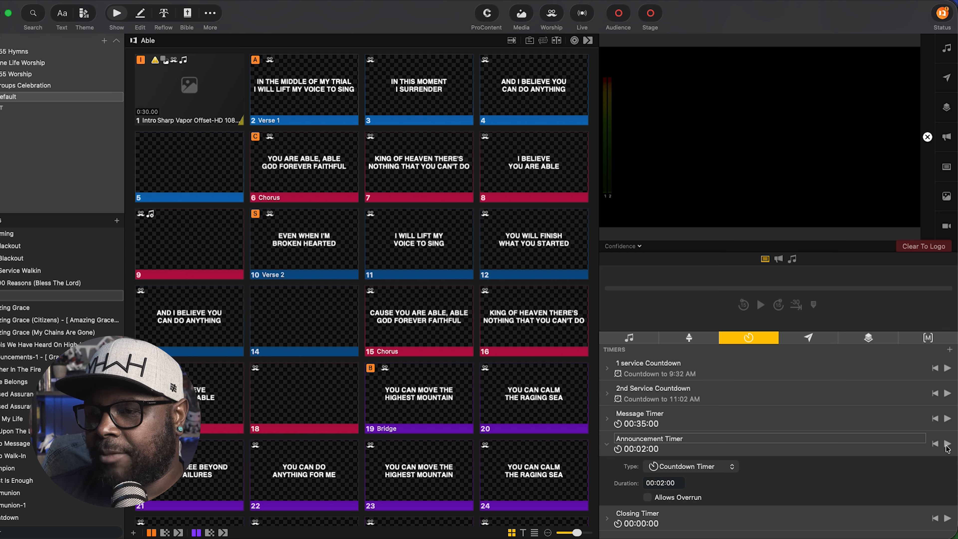
click(947, 444)
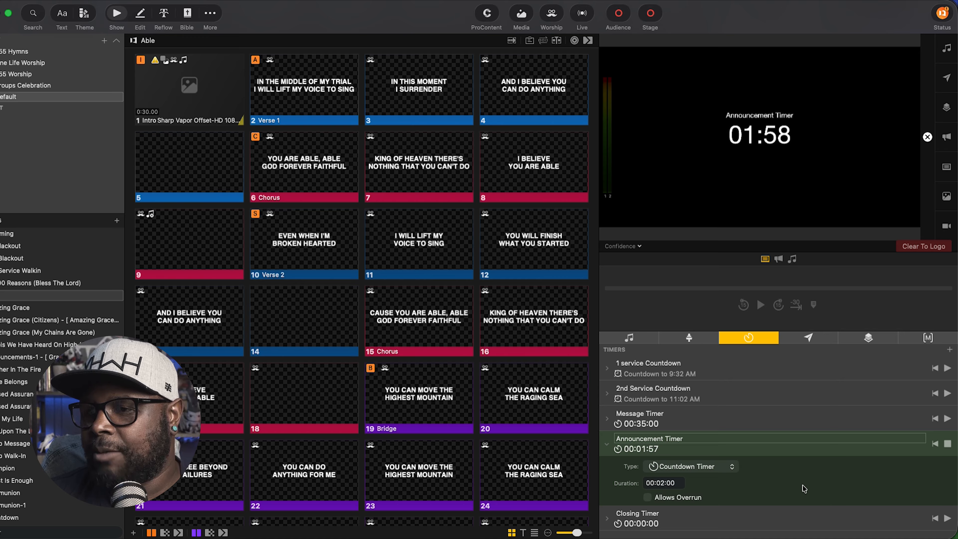
click(948, 444)
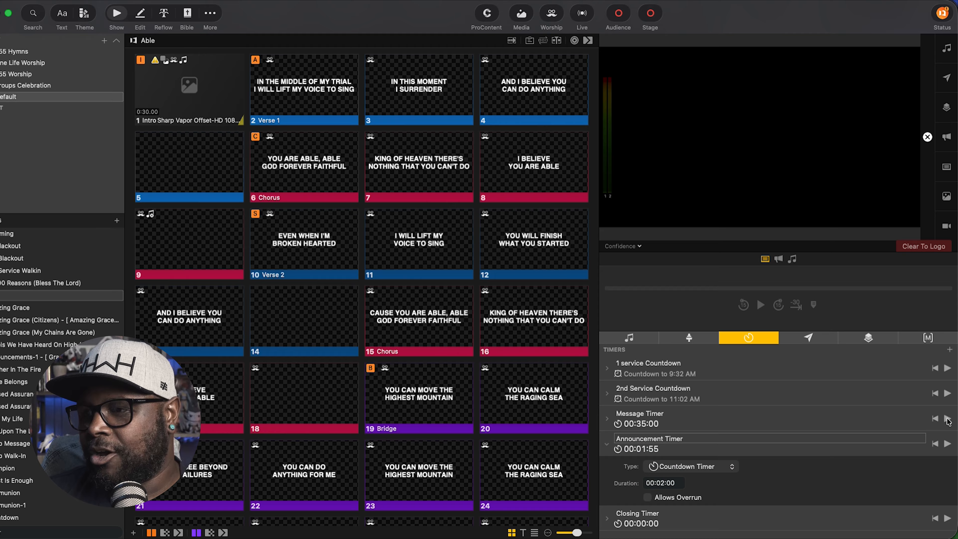
click(948, 419)
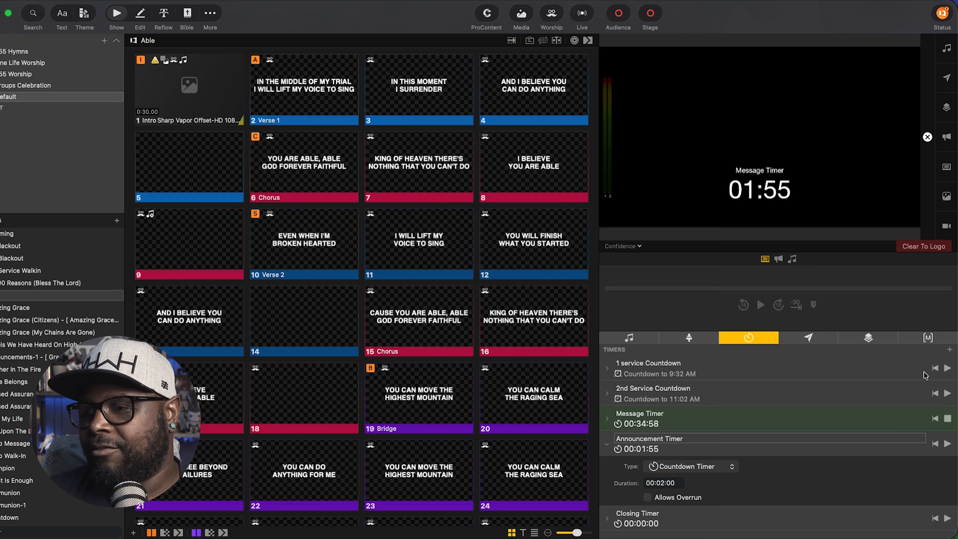
click(949, 420)
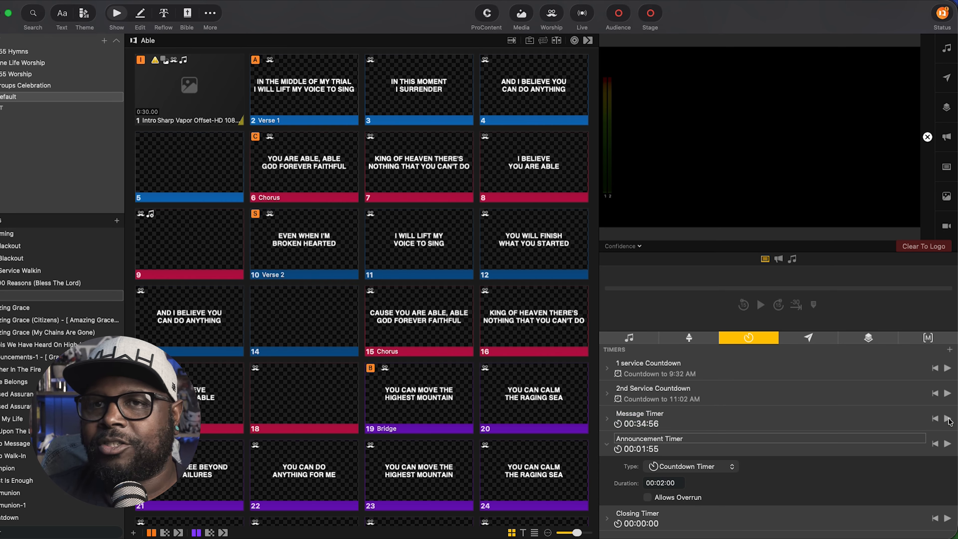
Check the stage layout editor, then run both timers together and stop them.
click(210, 14)
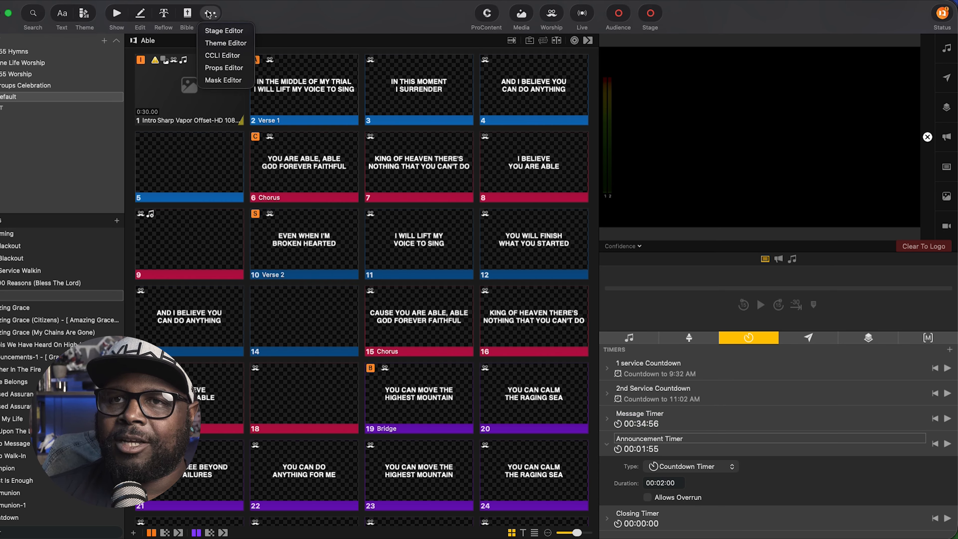
click(214, 29)
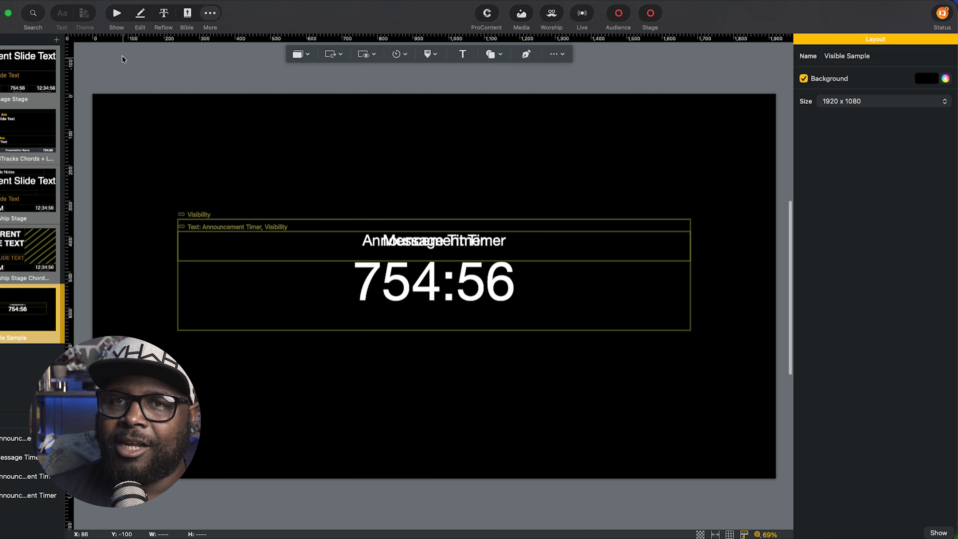
click(114, 13)
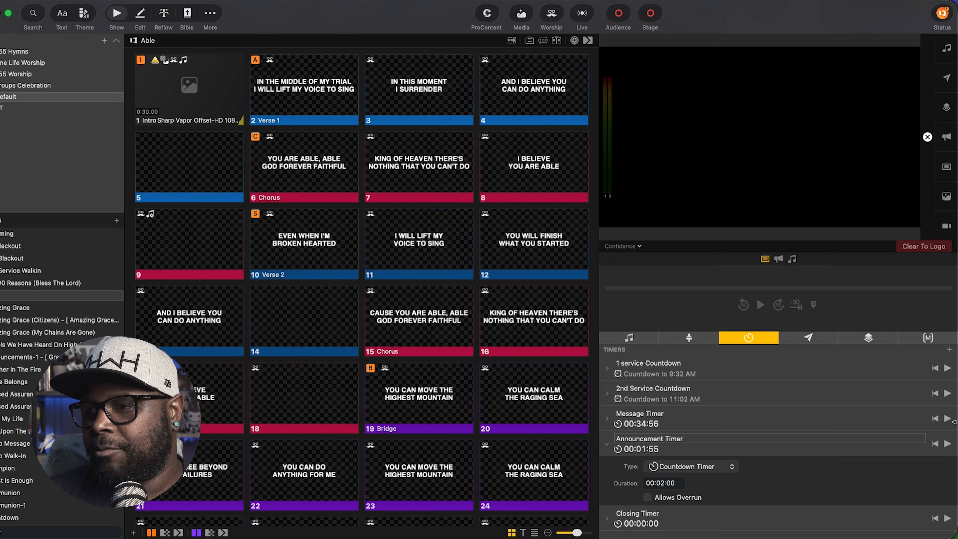
click(948, 418)
click(947, 444)
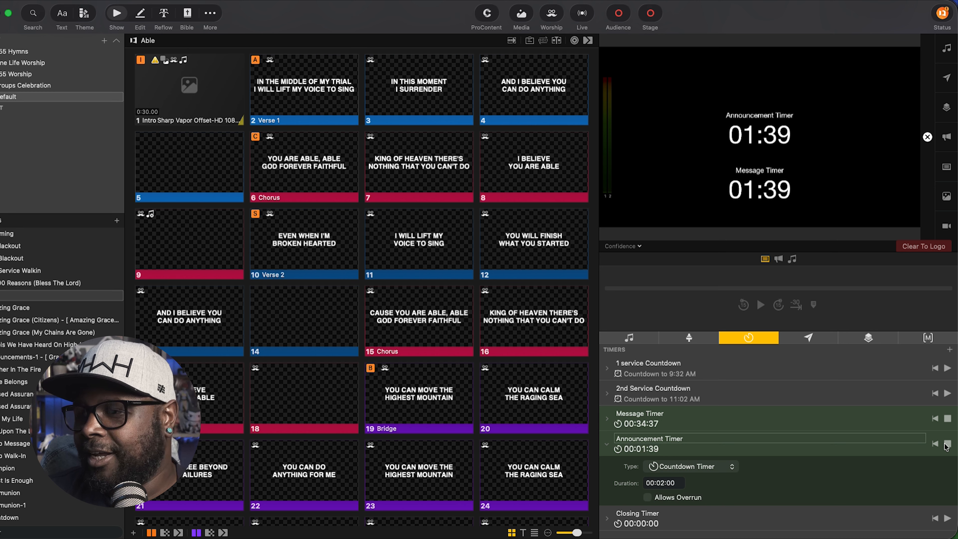
click(947, 445)
click(948, 418)
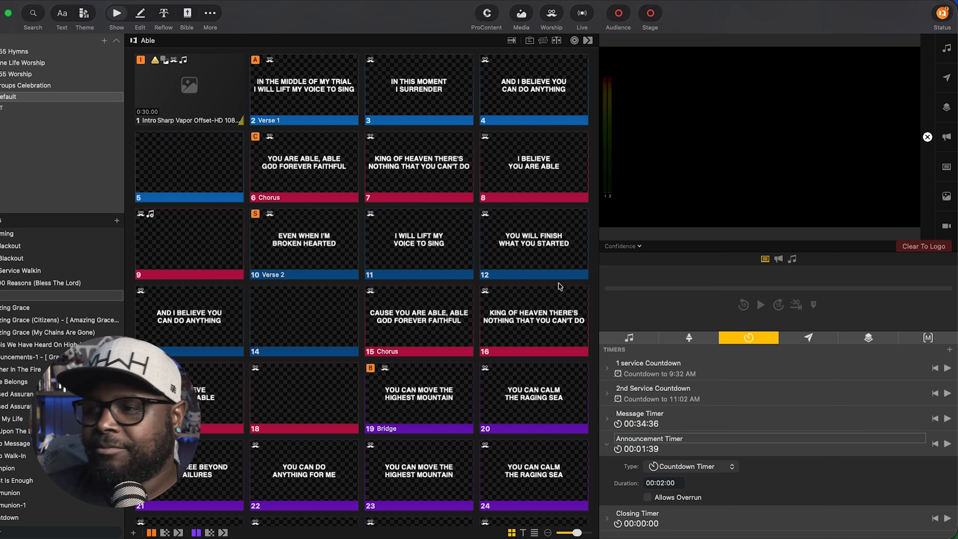
click(215, 13)
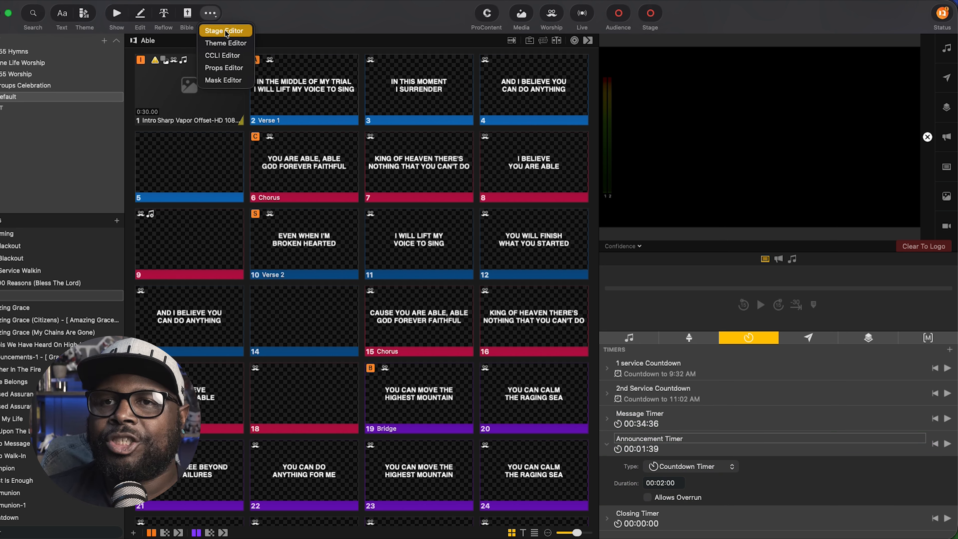
Change the copied countdown box's Linked Text from Announcement Timer to Timers > Message Timer.
click(223, 30)
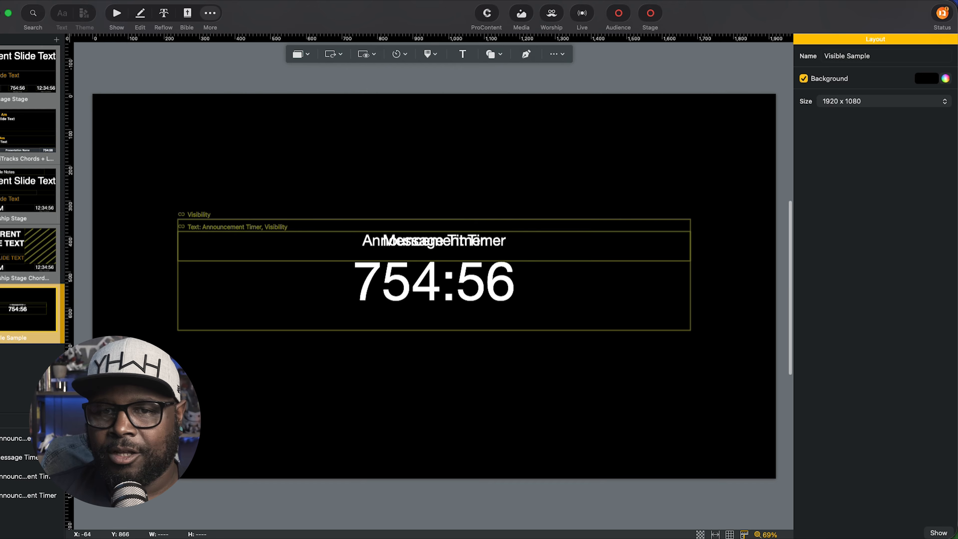
click(12, 457)
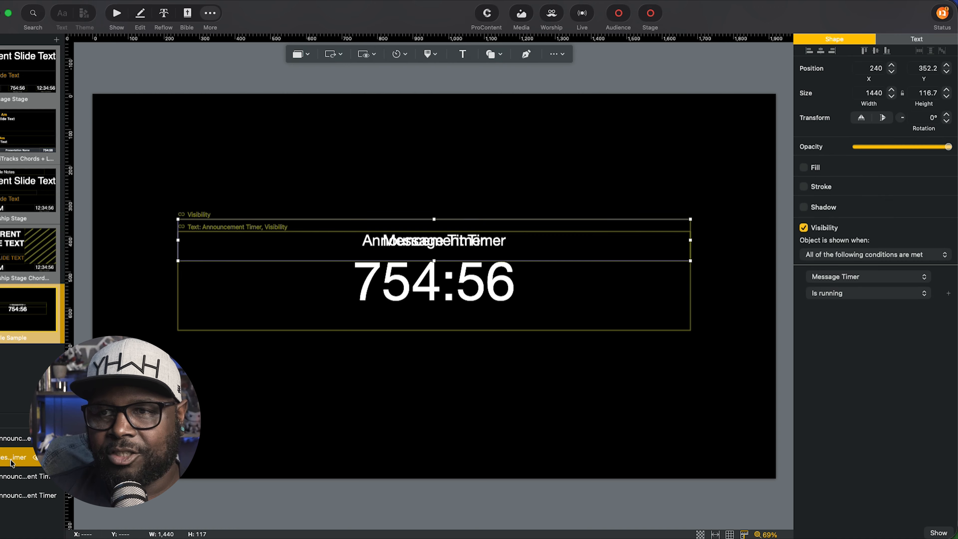
click(11, 438)
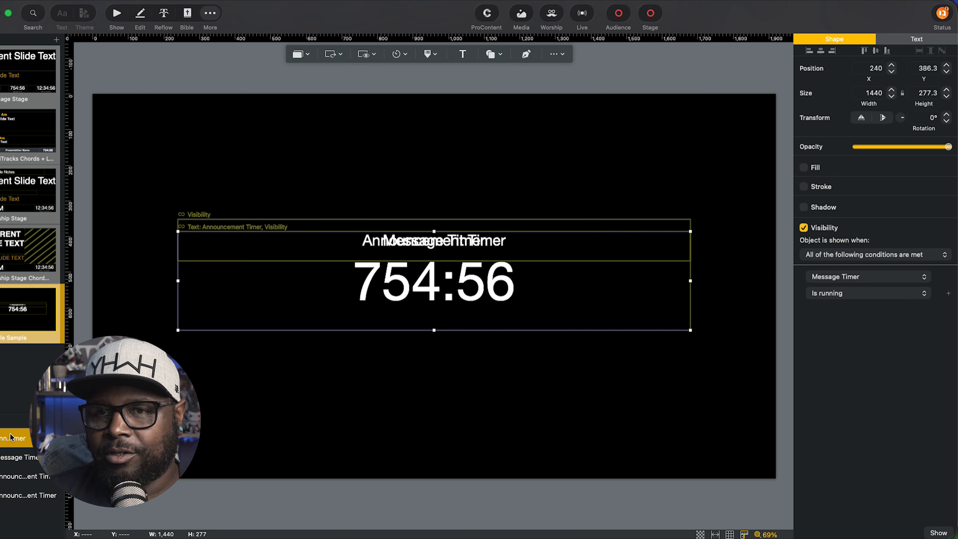
click(900, 41)
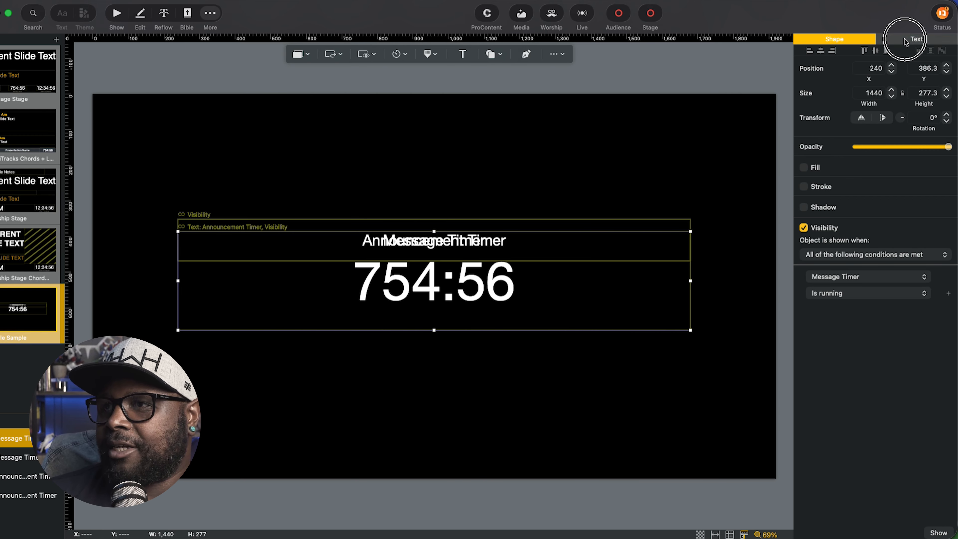
click(892, 392)
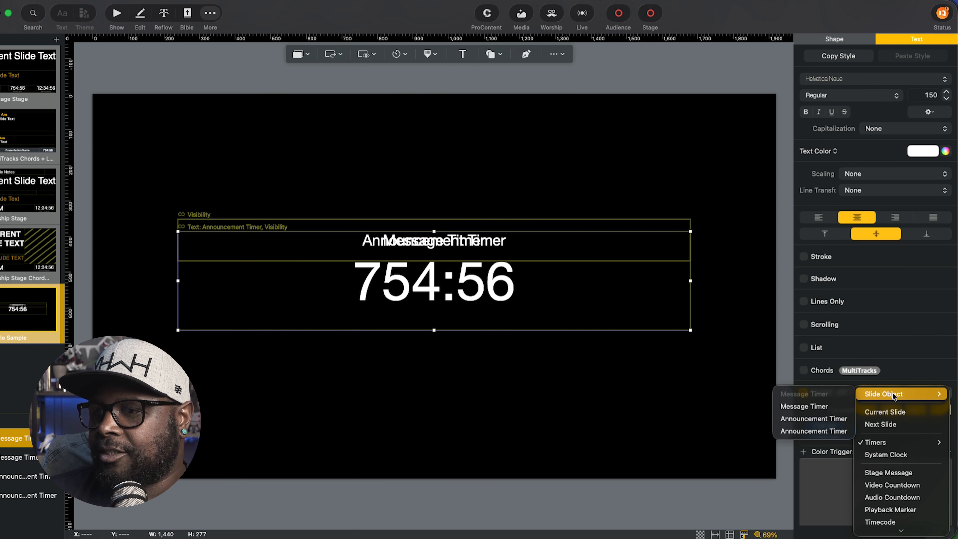
mouse_move(895, 442)
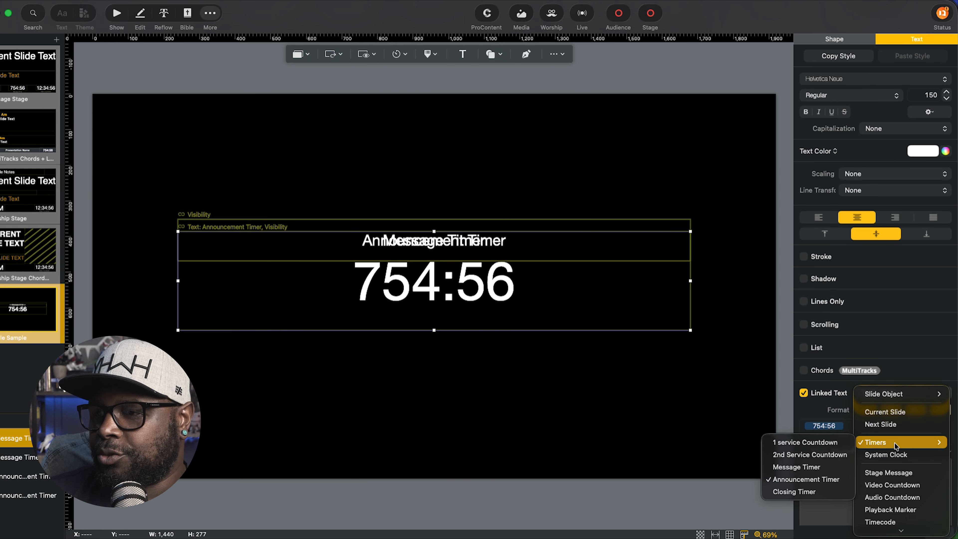
click(817, 465)
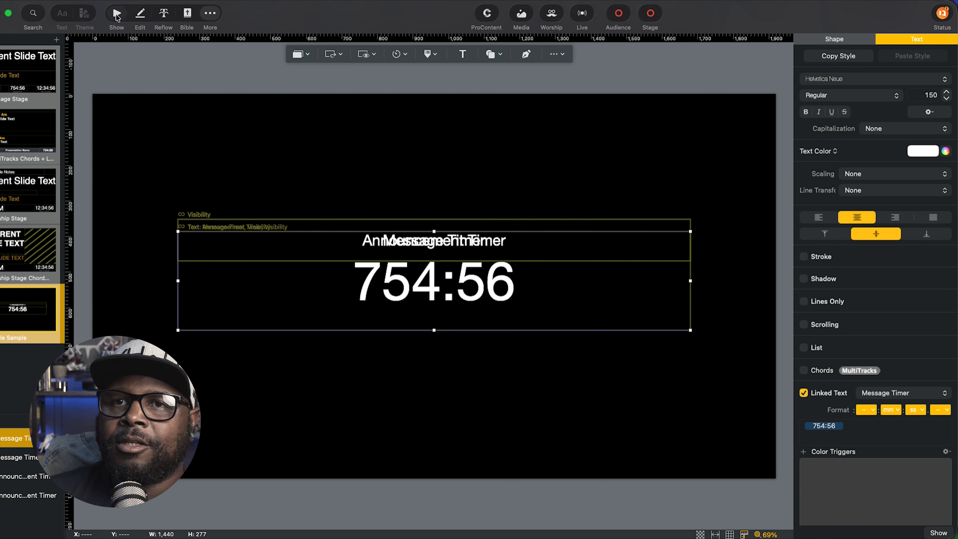
click(117, 15)
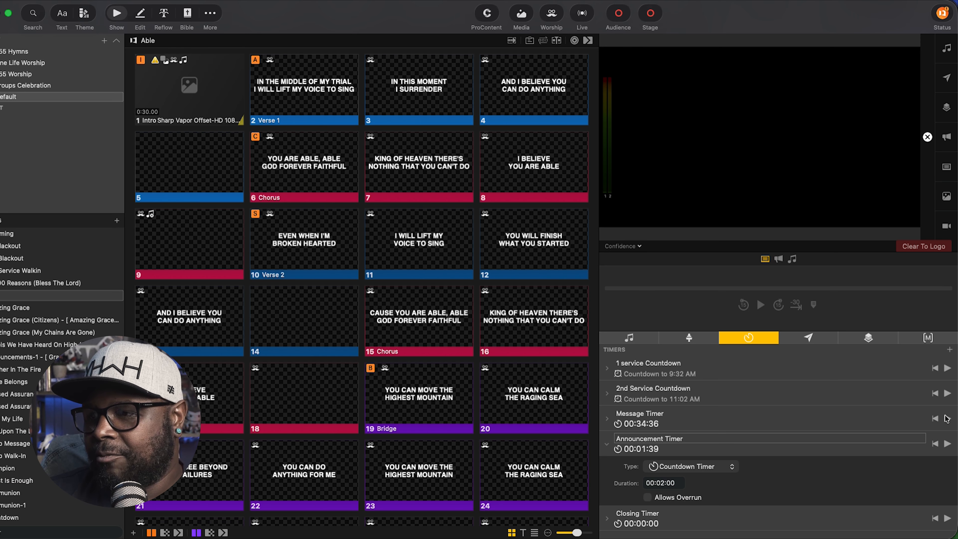
Run Message Timer and Announcement Timer together, stop both, then replay and stop Message Timer alone.
click(948, 418)
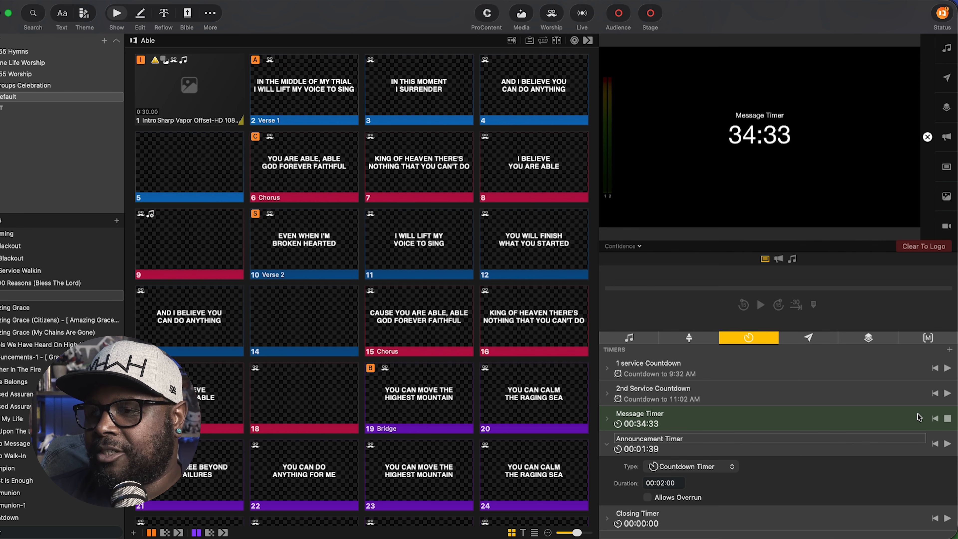
click(948, 444)
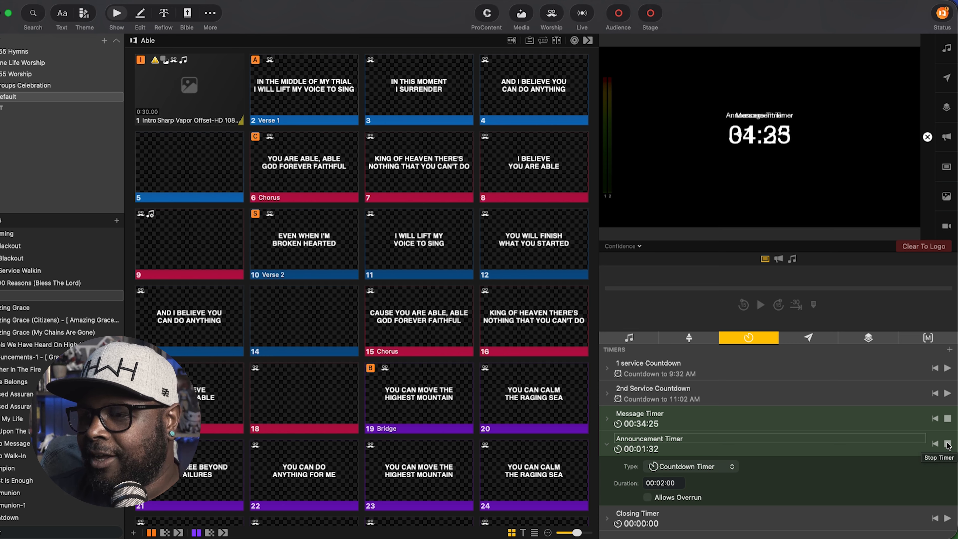
click(948, 444)
click(948, 418)
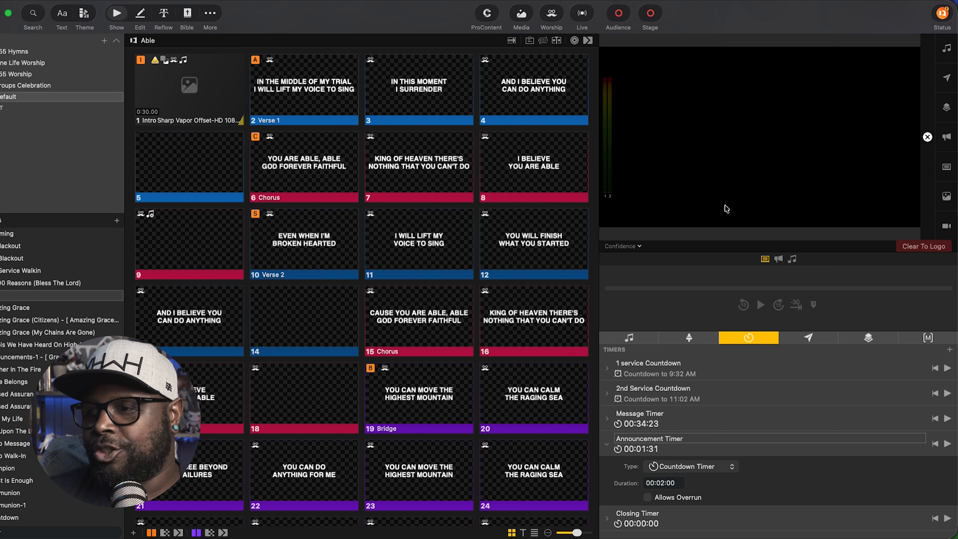
click(948, 419)
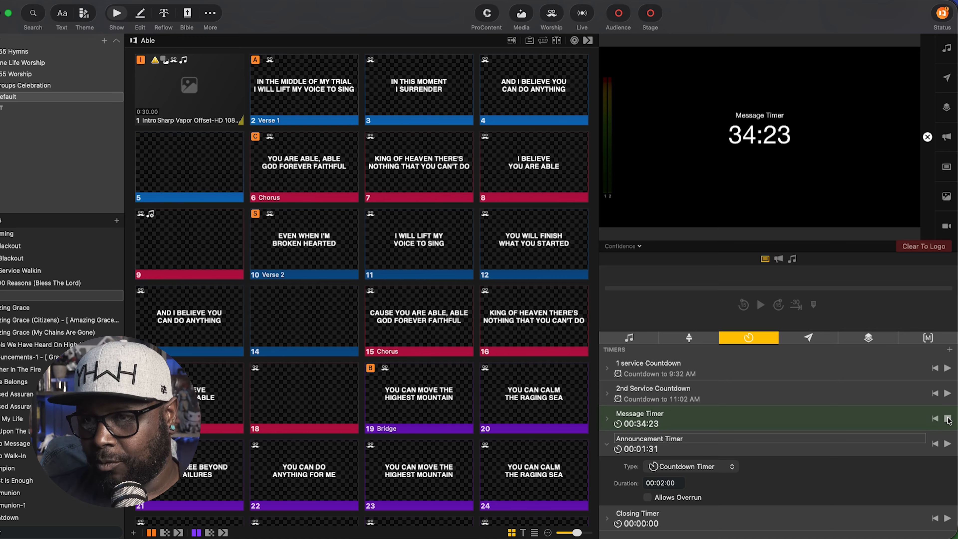
click(948, 419)
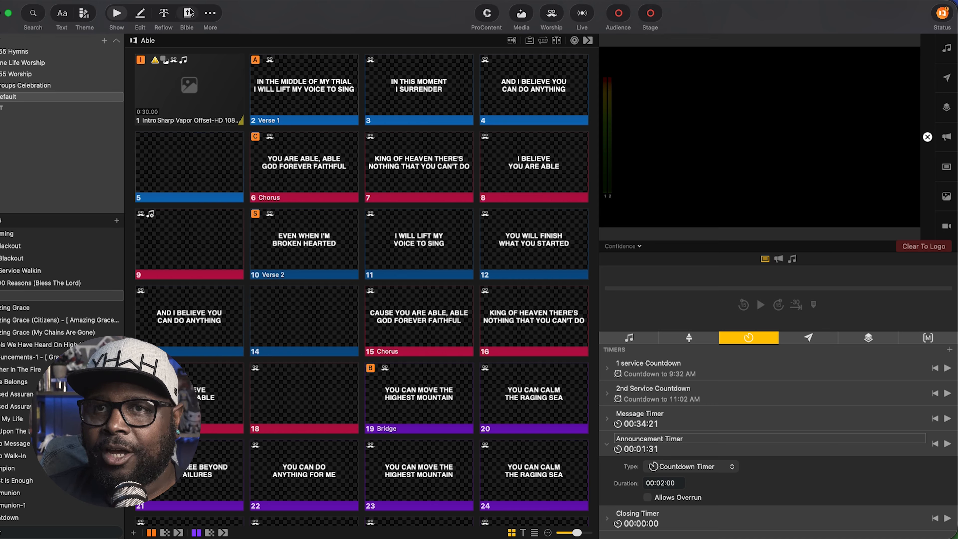
click(211, 13)
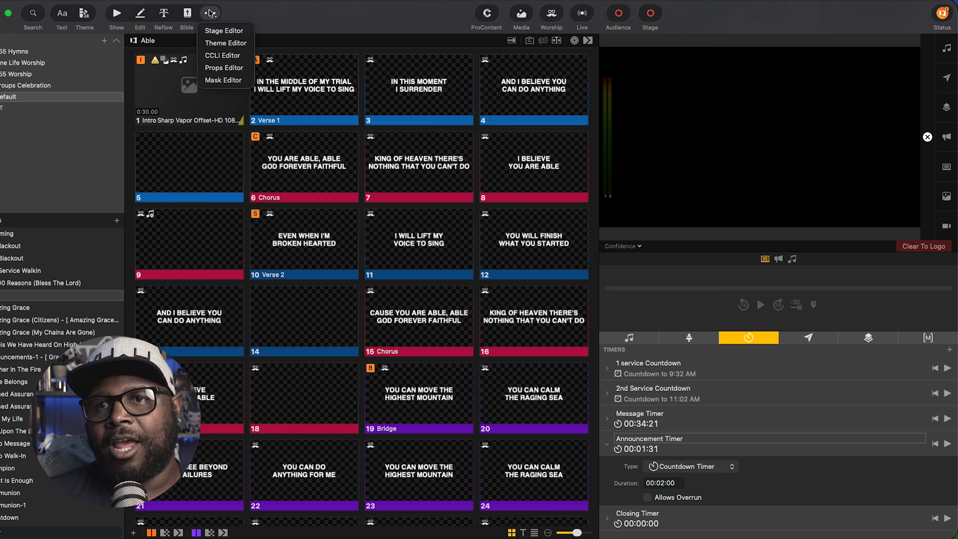
Insert a rectangle and stretch it to a full-width 1920×427.8 band across the middle.
click(219, 31)
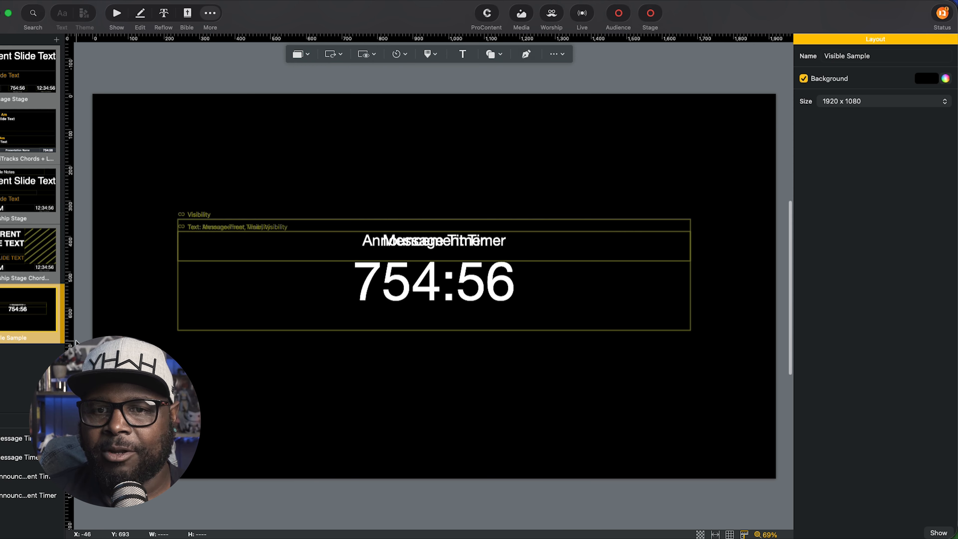
click(493, 54)
click(508, 96)
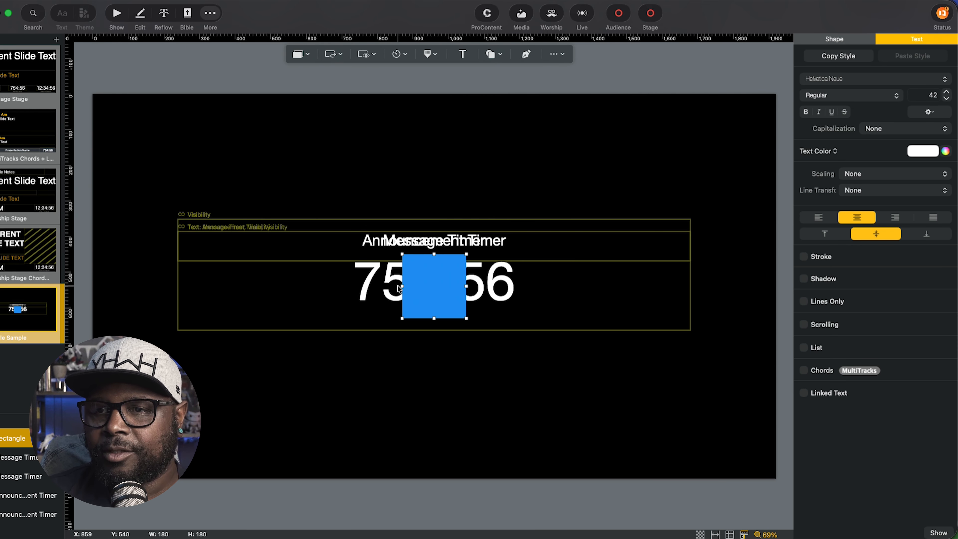
drag(402, 287, 92, 298)
drag(466, 286, 775, 277)
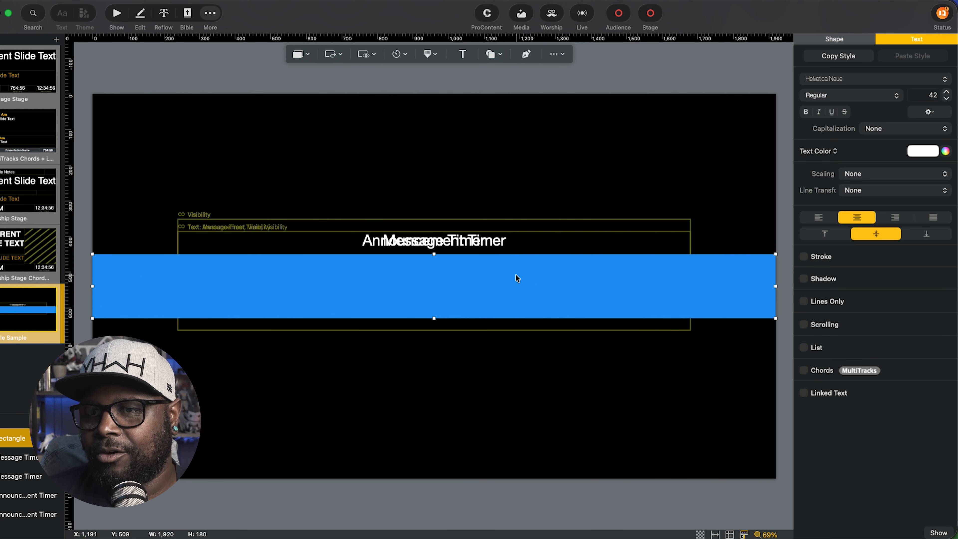
drag(434, 254, 434, 207)
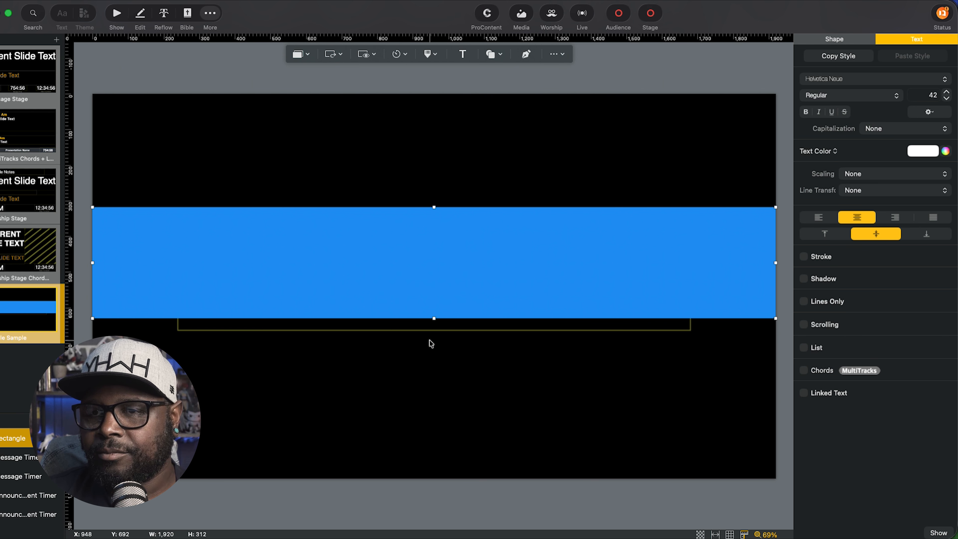
drag(434, 318, 434, 359)
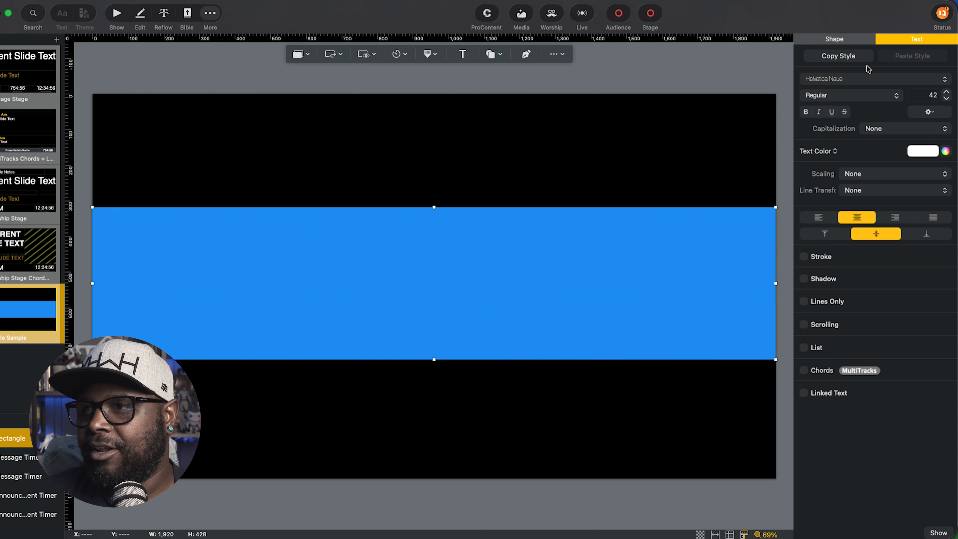
Fill the rectangle red and add a new Text box over it.
click(847, 42)
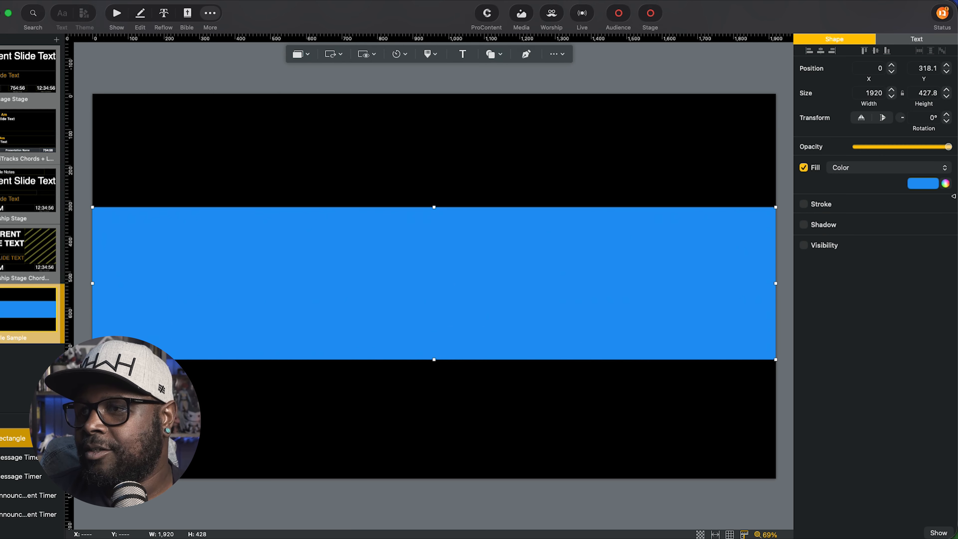
click(935, 185)
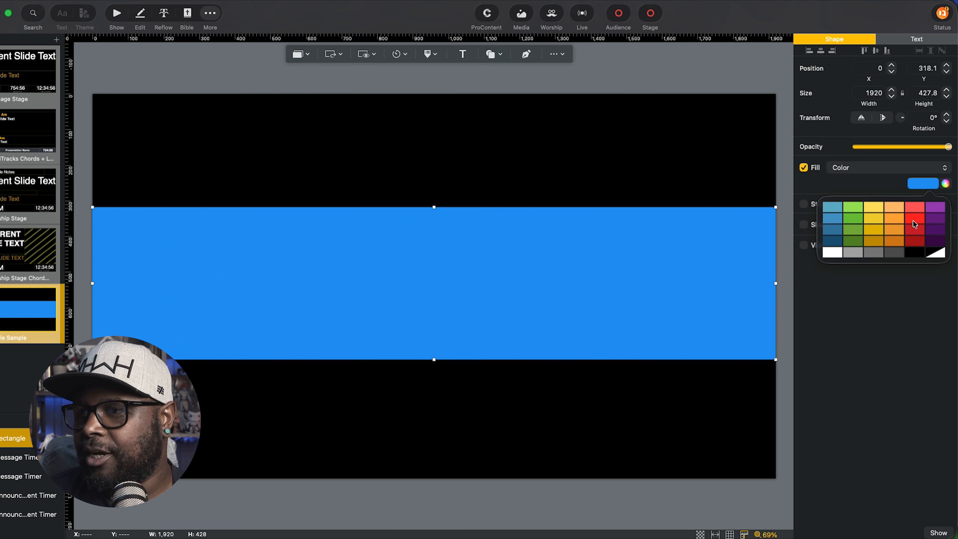
click(914, 223)
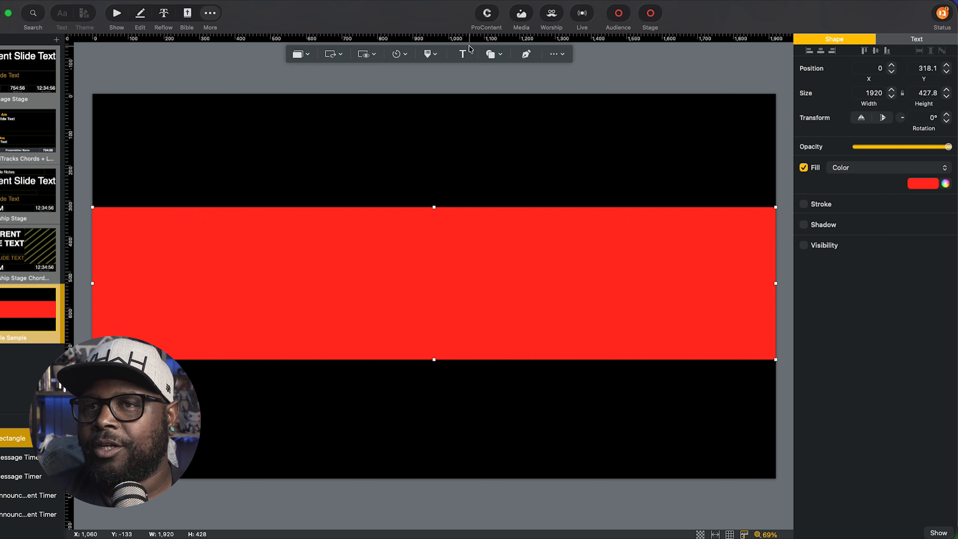
click(464, 54)
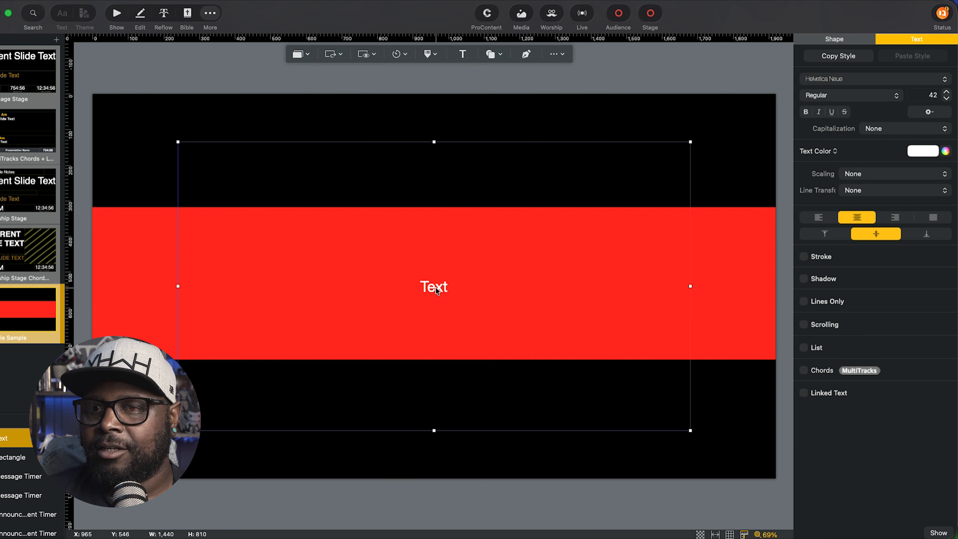
Link the new text box to Stage Message and show it only when Stage Message has text.
click(823, 393)
click(897, 393)
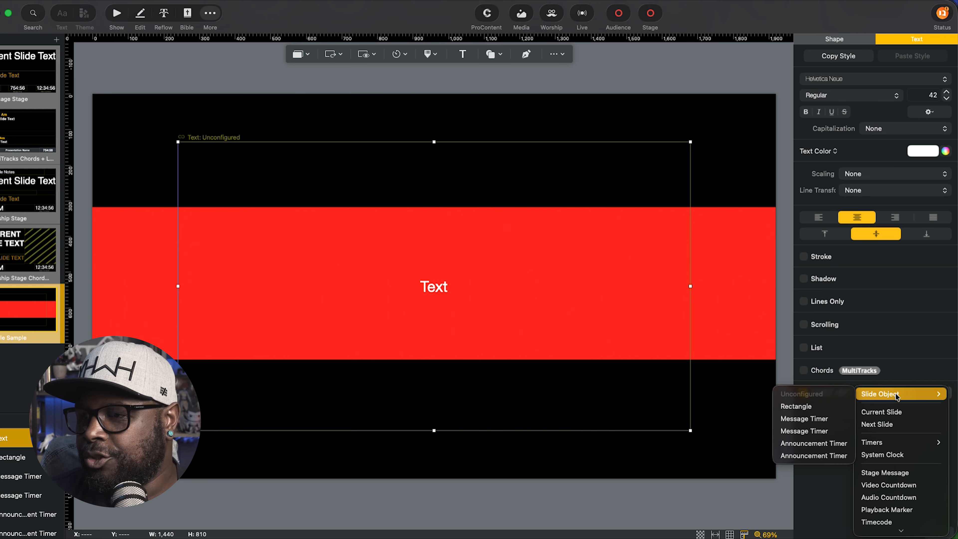
click(892, 472)
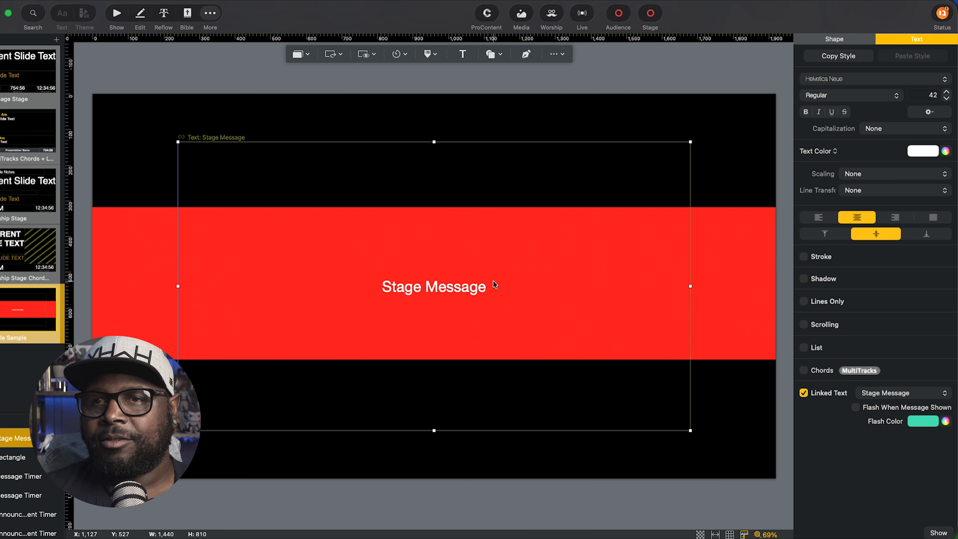
click(827, 39)
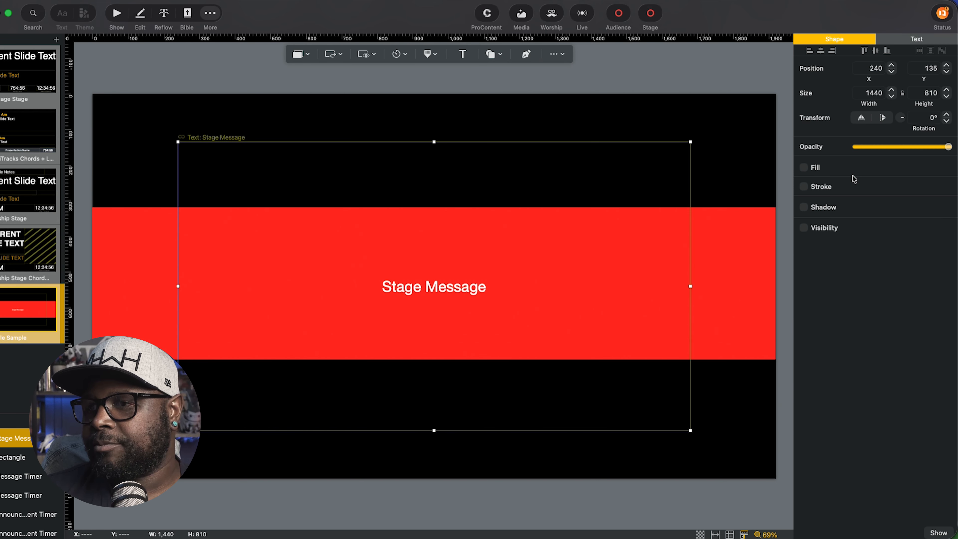
click(804, 228)
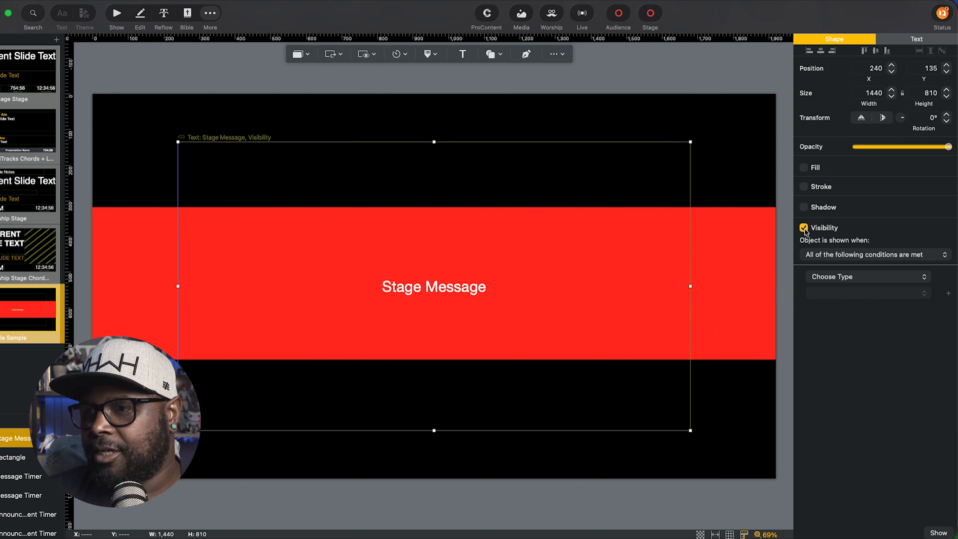
click(861, 278)
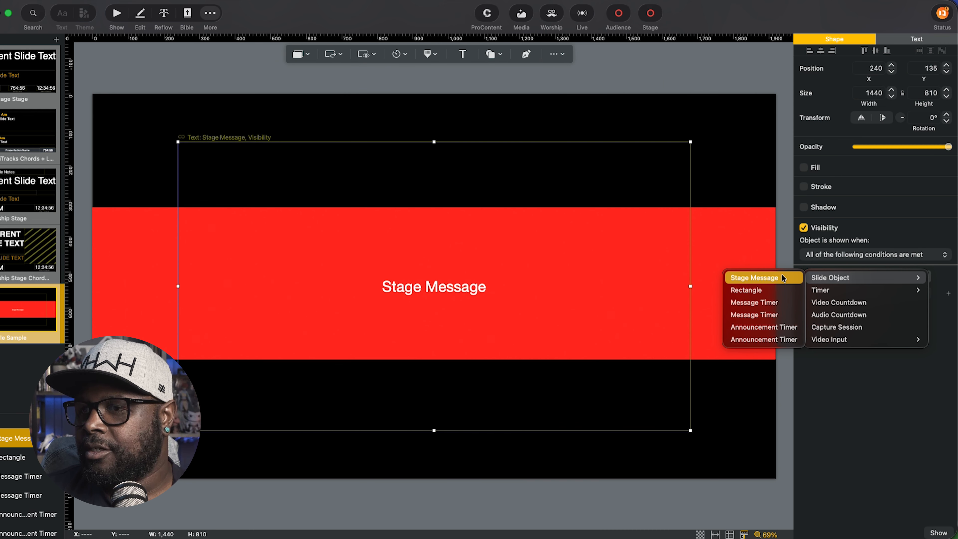
click(766, 278)
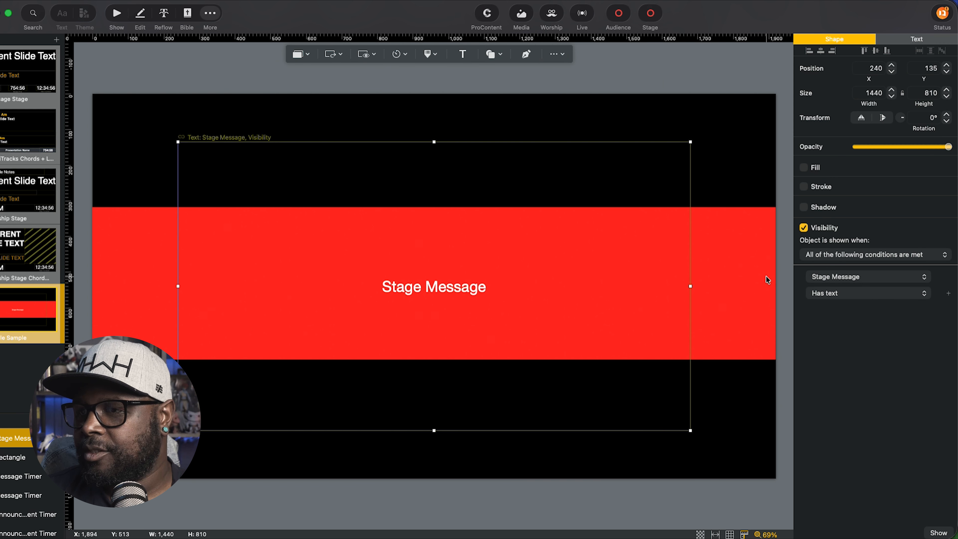
click(874, 293)
click(874, 294)
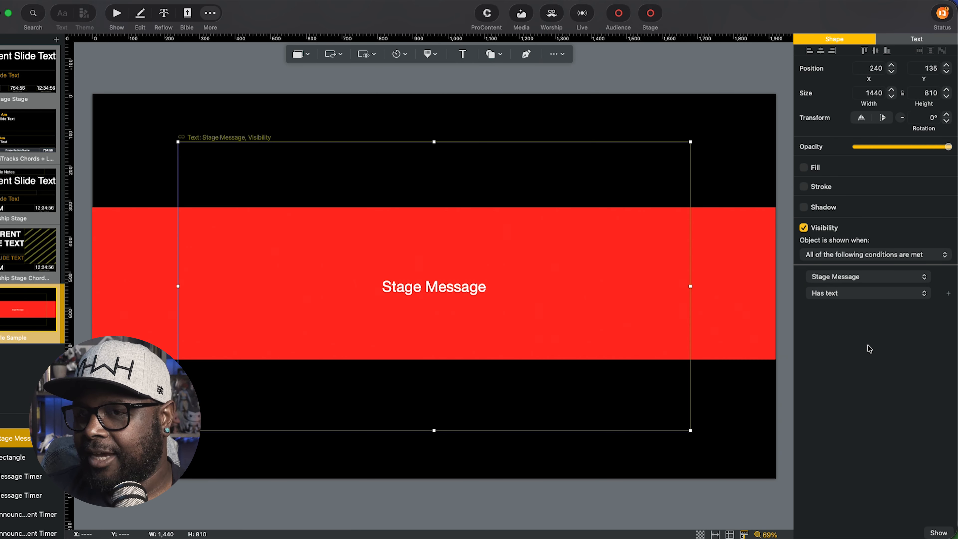
Give the red banner rectangle the same Stage Message 'Has text' visibility condition.
click(752, 255)
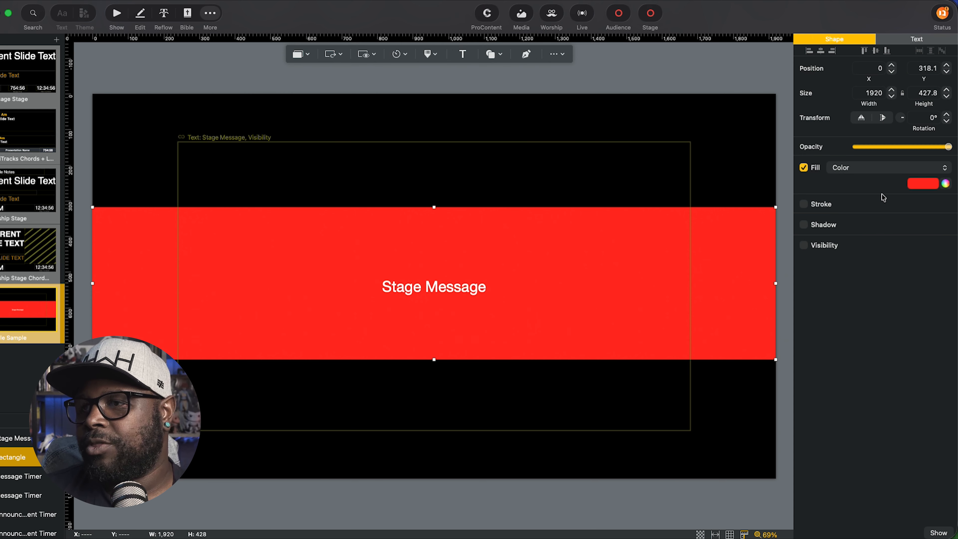
click(824, 245)
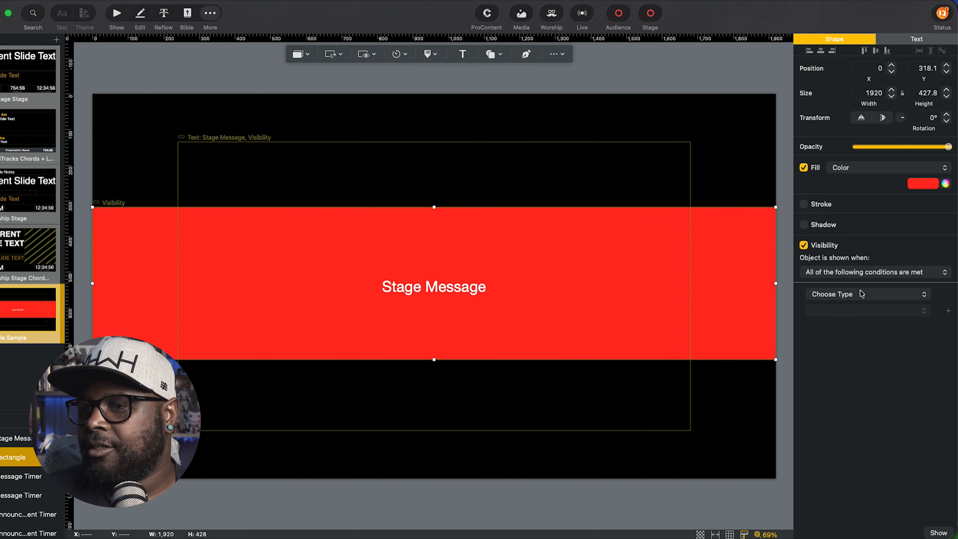
click(861, 293)
mouse_move(838, 296)
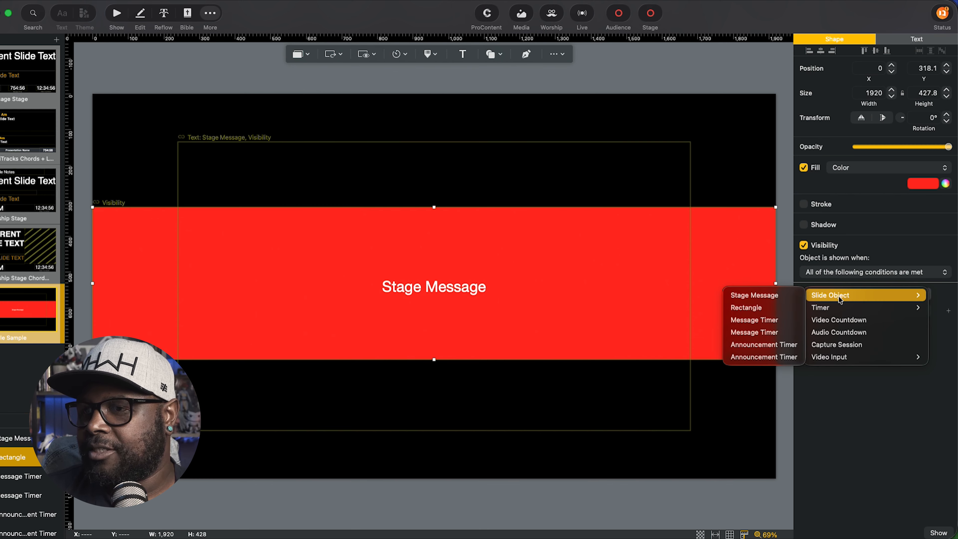
click(752, 295)
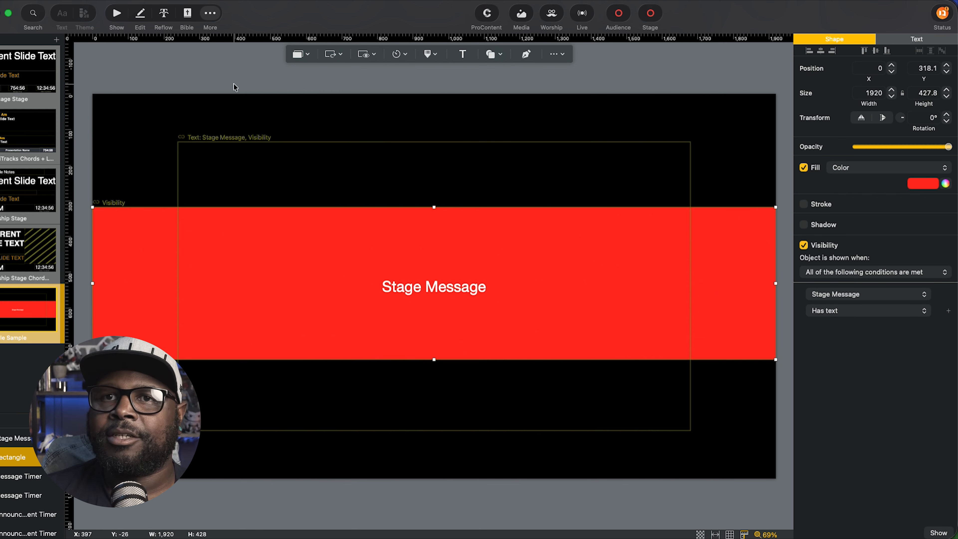
click(115, 16)
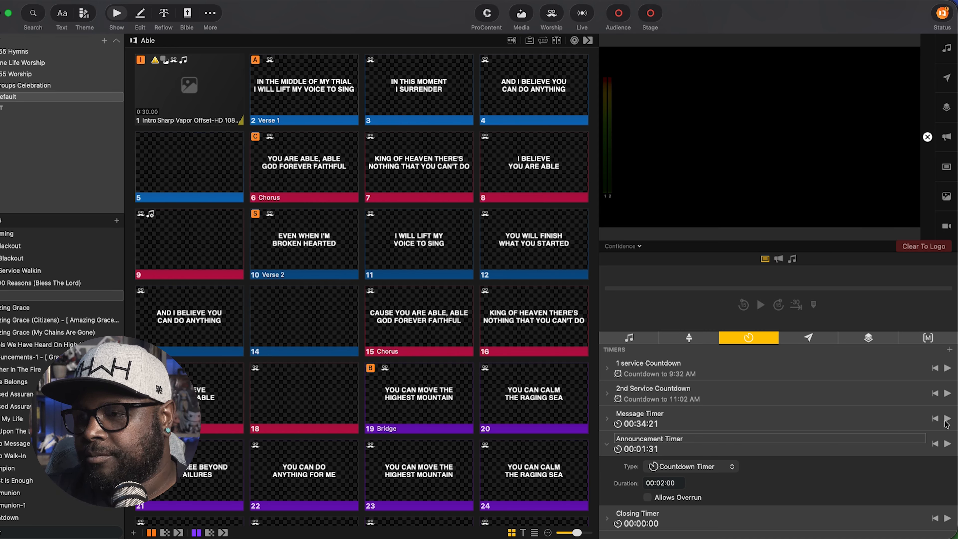
Start Message Timer and send the stage message 'live message is read' to the stage.
click(947, 419)
click(690, 339)
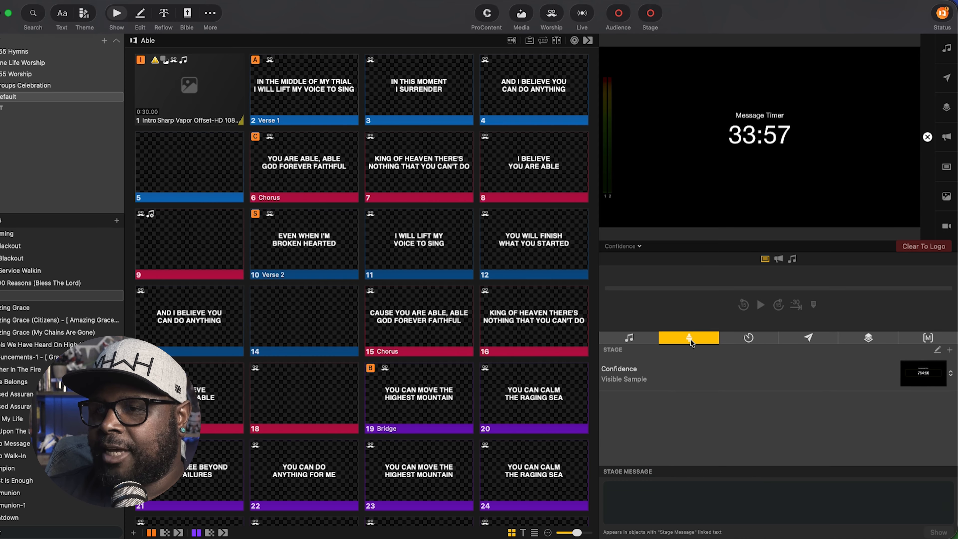
click(629, 498)
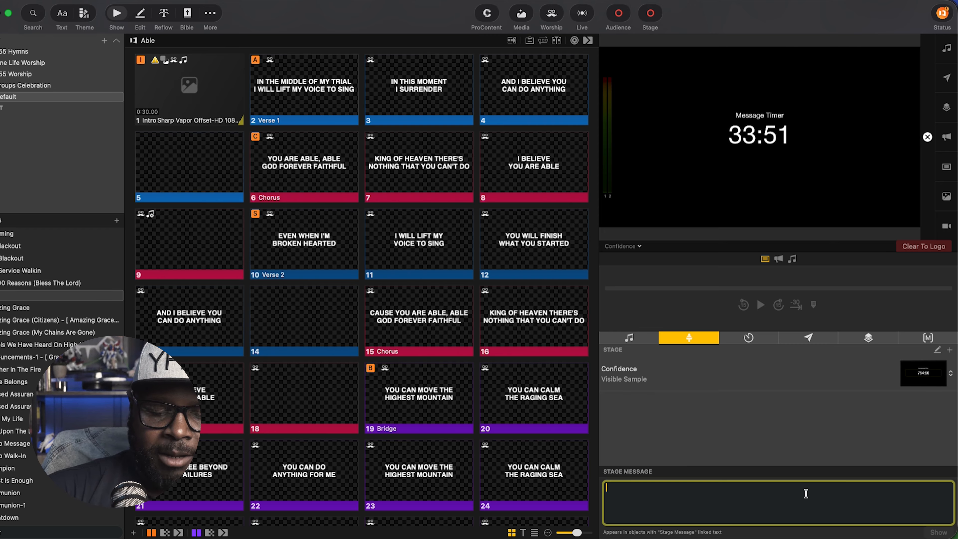
text(live message is read)
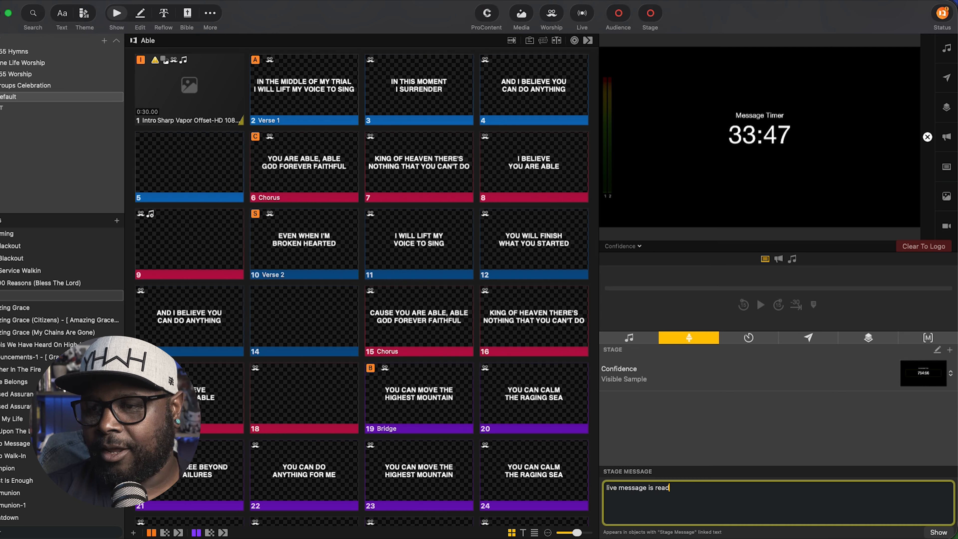
click(770, 434)
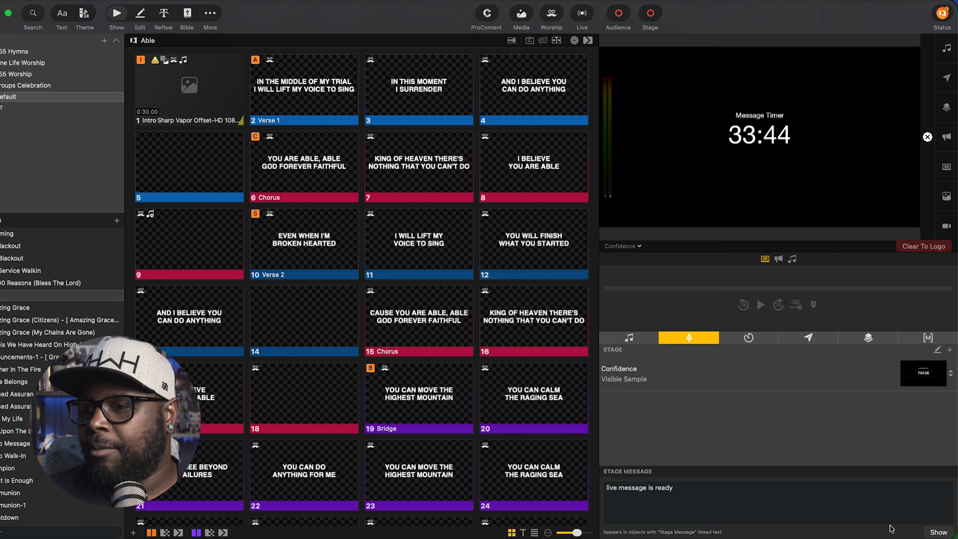
click(939, 532)
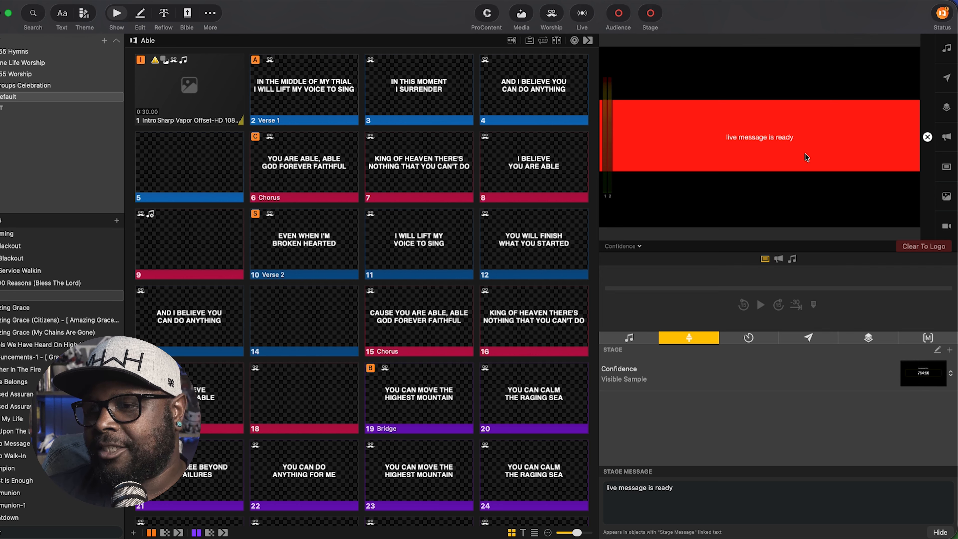
Replace the stage message with 'let's get it', re-show it, then hide it.
triple_click(658, 491)
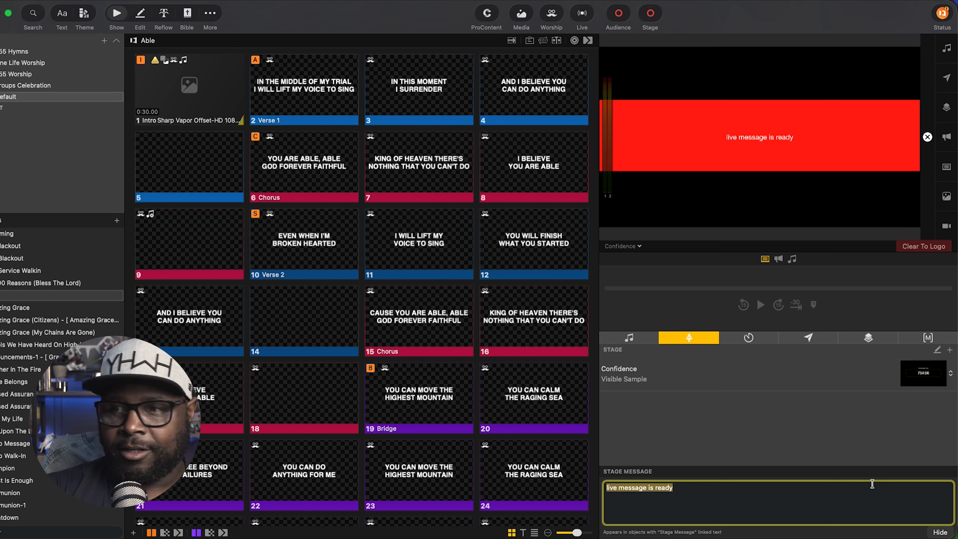
text(let's get it)
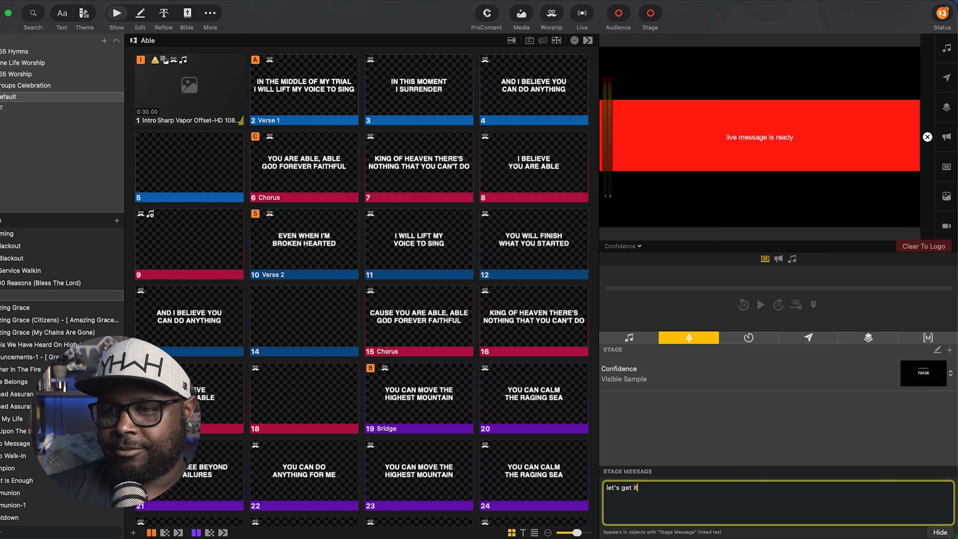
key(super+a)
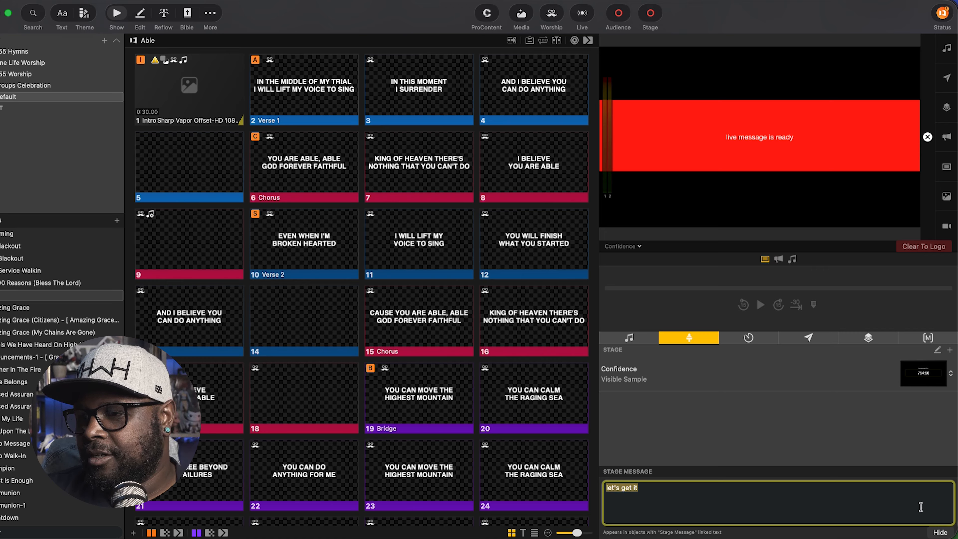
click(935, 532)
click(935, 533)
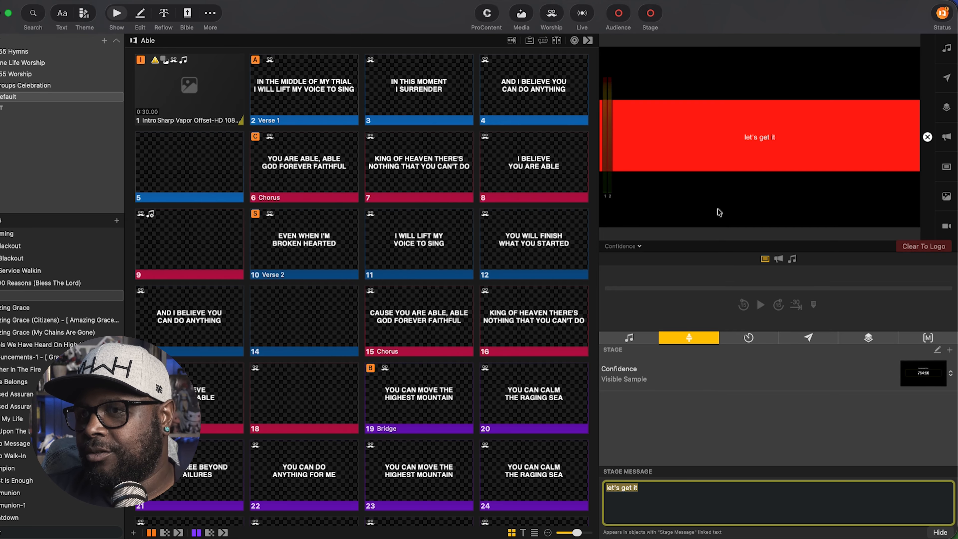
click(935, 533)
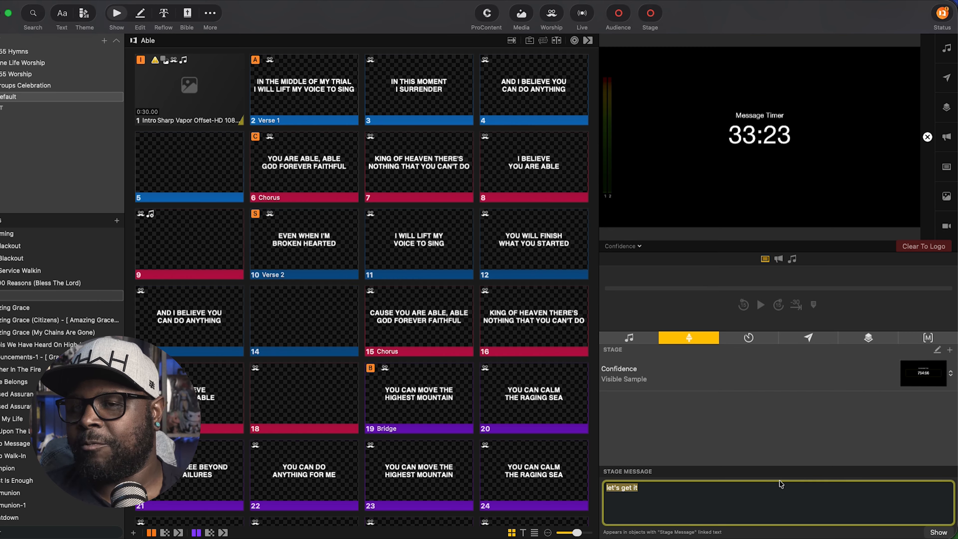